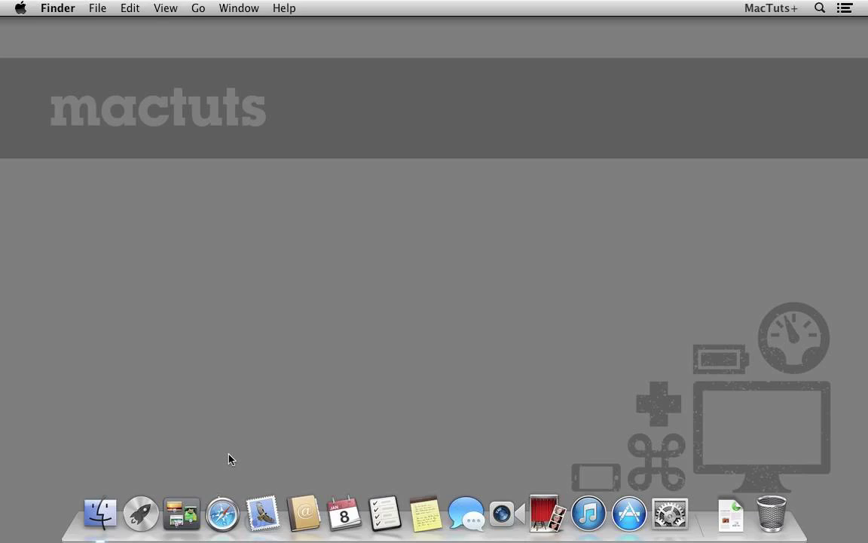
# Search the web for "onyx mac" in Safari and open the Titanium's Software website.
pyautogui.click(226, 513)
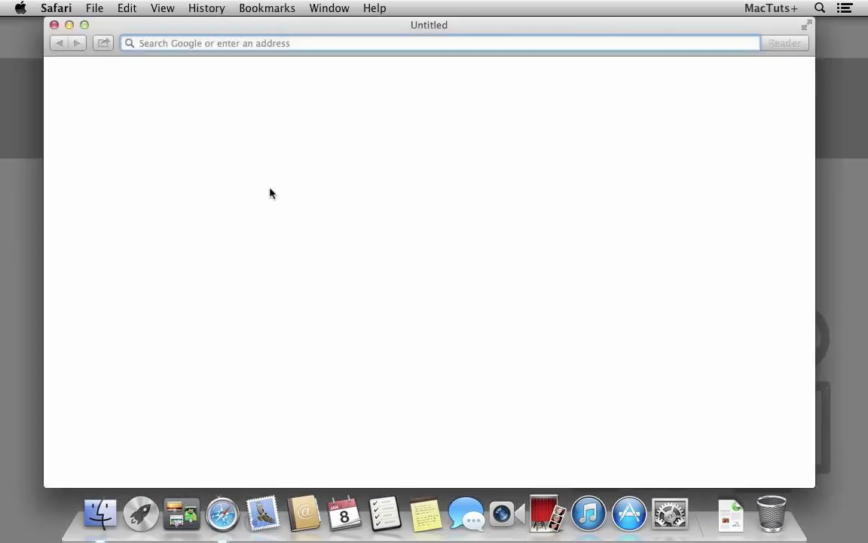
pyautogui.write('onyx mac')
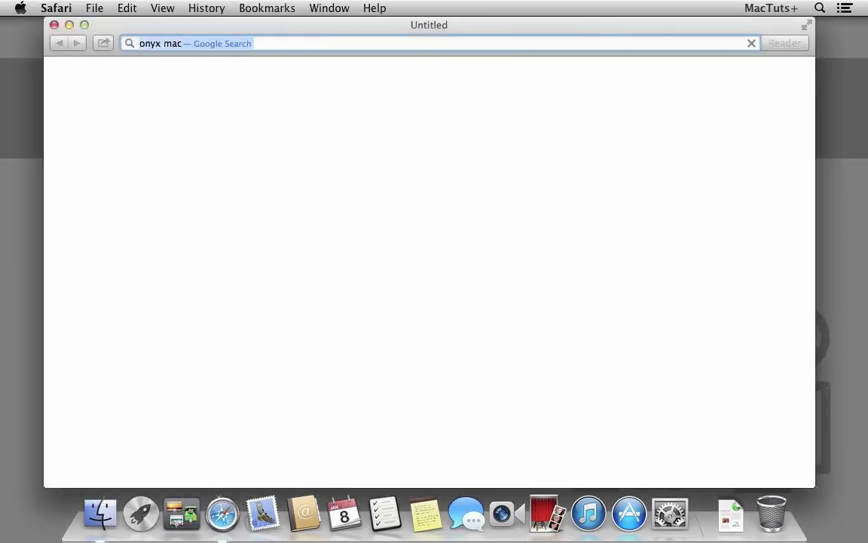
pyautogui.press('Return')
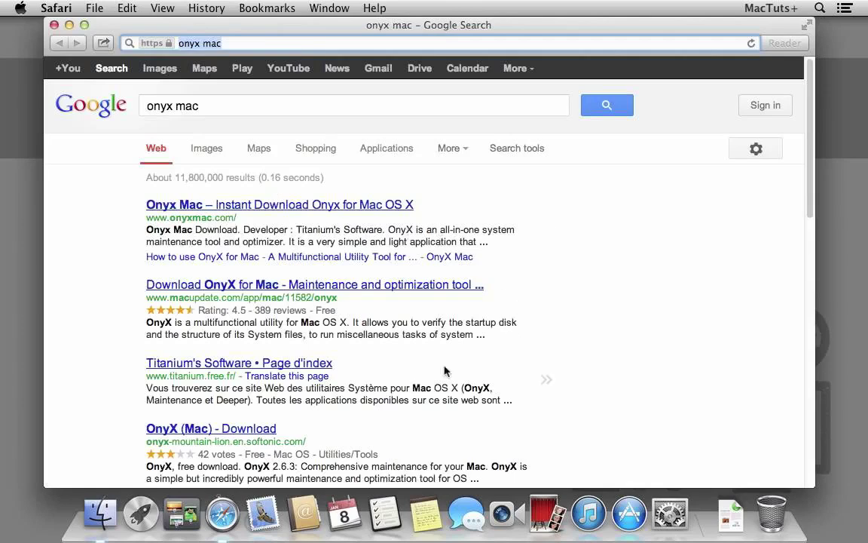
pyautogui.click(324, 367)
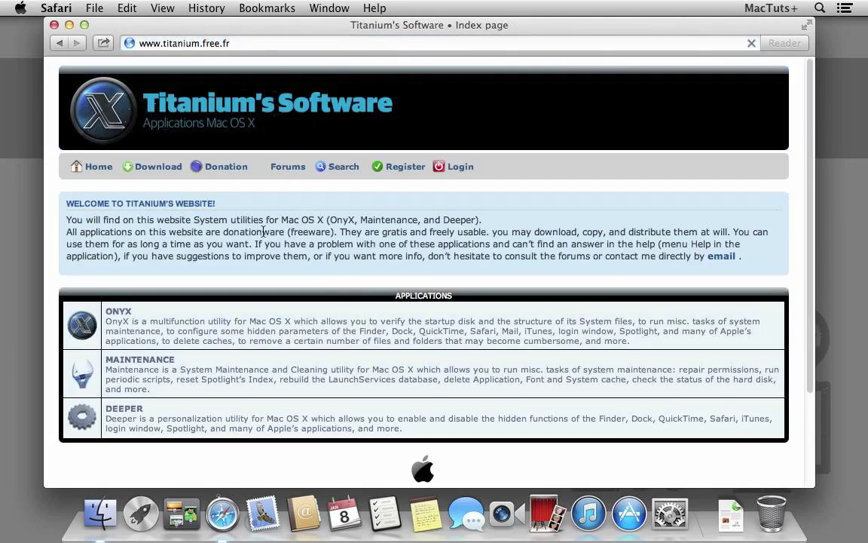
# Download OnyX 2.6.5 for OS X 10.8 (Mountain Lion) from the site's download section and quit the browser.
pyautogui.click(162, 168)
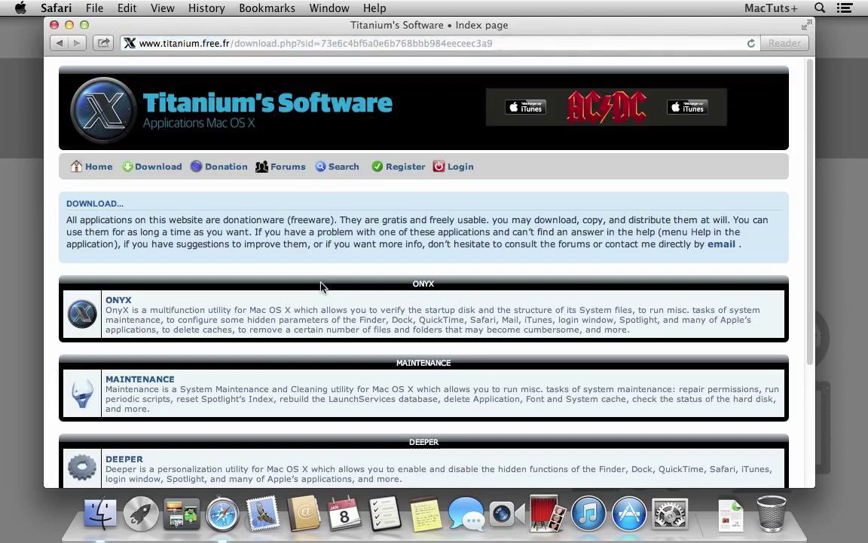
pyautogui.click(121, 300)
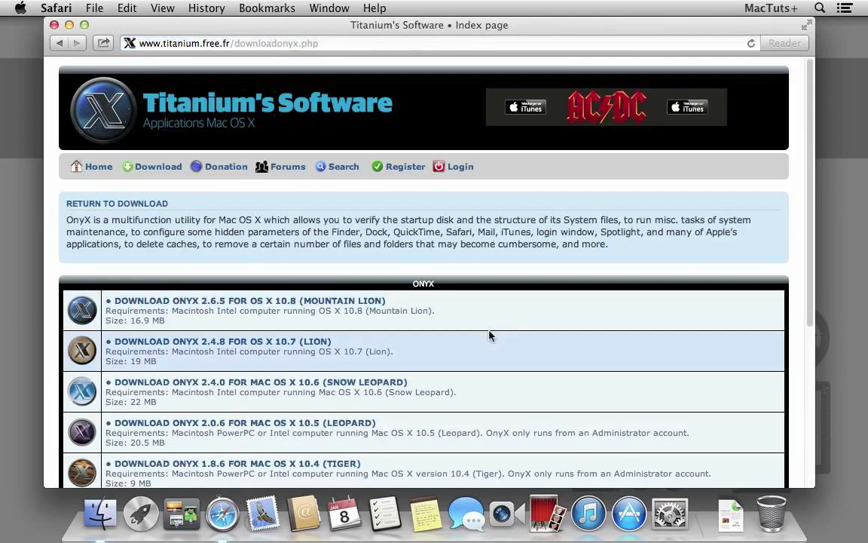
pyautogui.click(350, 303)
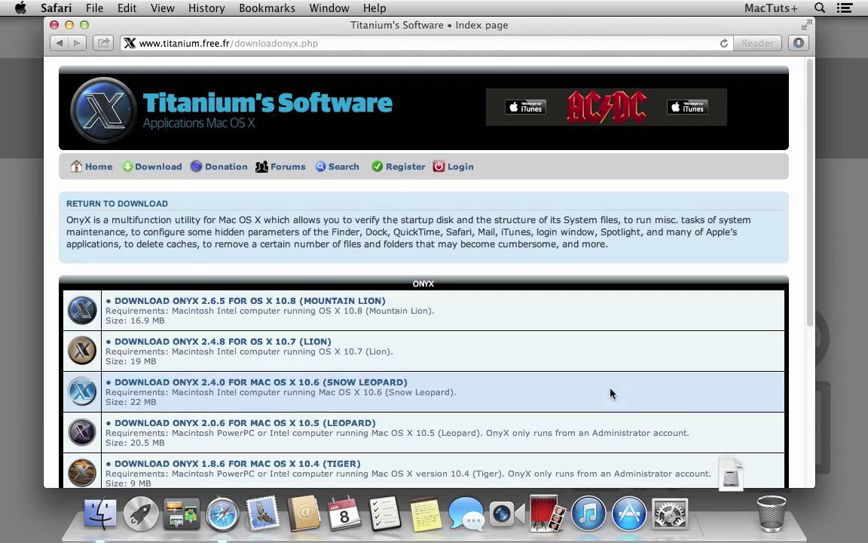
pyautogui.press('super+q')
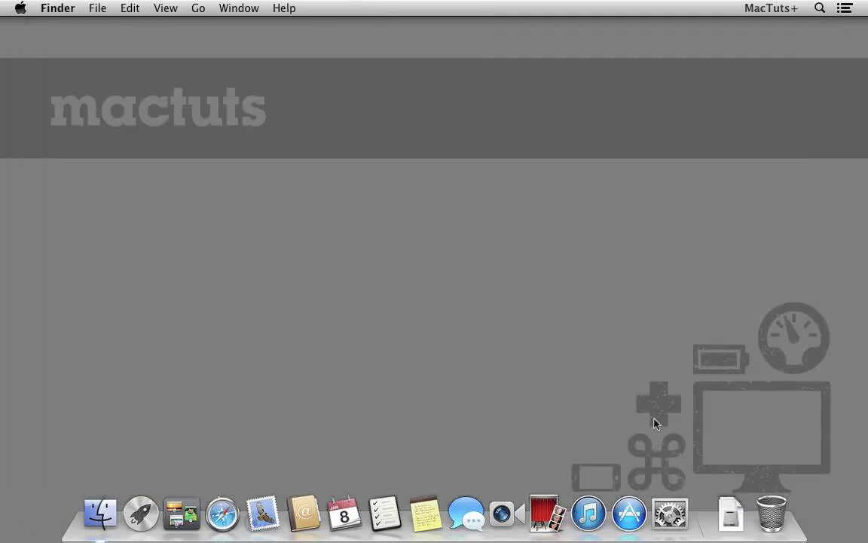
# Open the downloaded OnyX.dmg disk image and copy the OnyX application to the desktop.
pyautogui.click(720, 507)
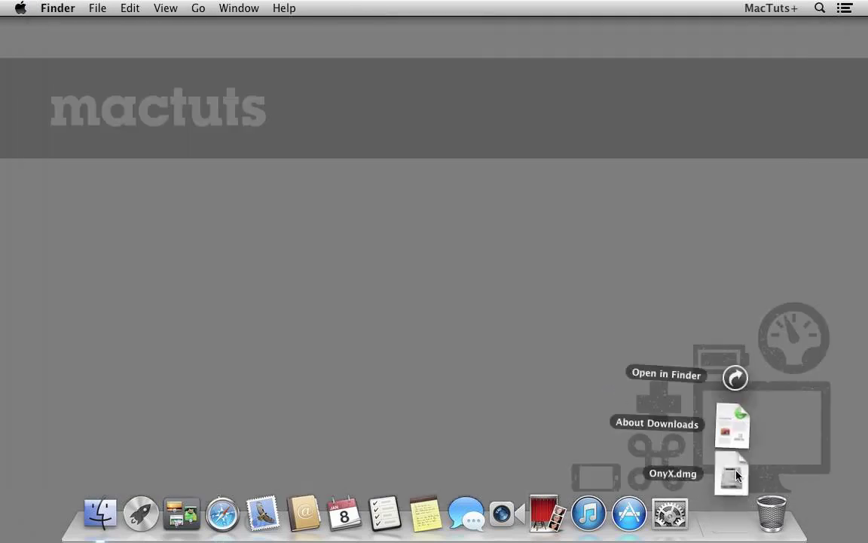
pyautogui.click(735, 474)
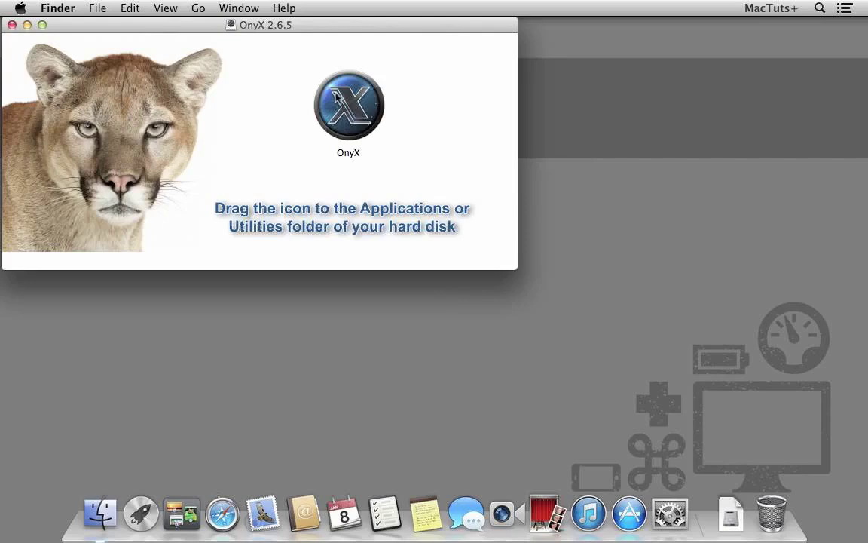
pyautogui.moveTo(337, 97); pyautogui.dragTo(772, 104)
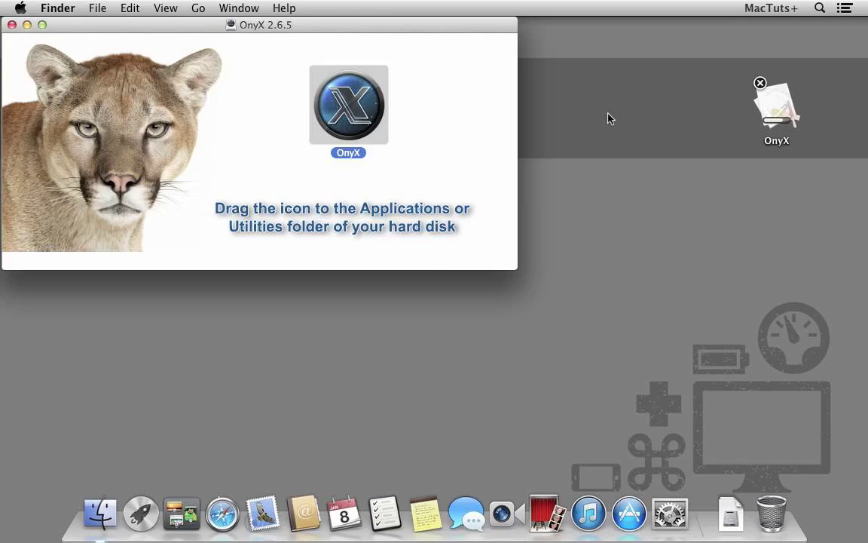
# Close the disk image window and try to launch OnyX from the desktop, dismissing the security alert.
pyautogui.click(12, 25)
pyautogui.doubleClick(778, 107)
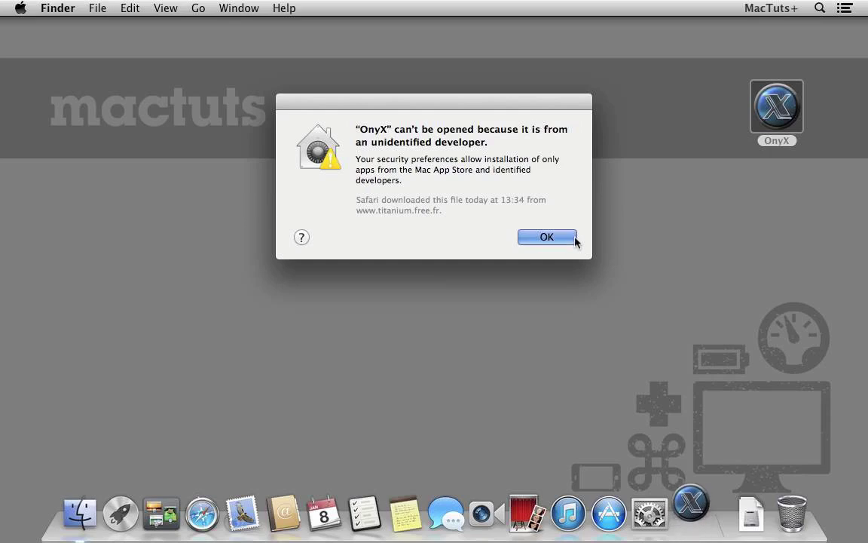
pyautogui.click(525, 238)
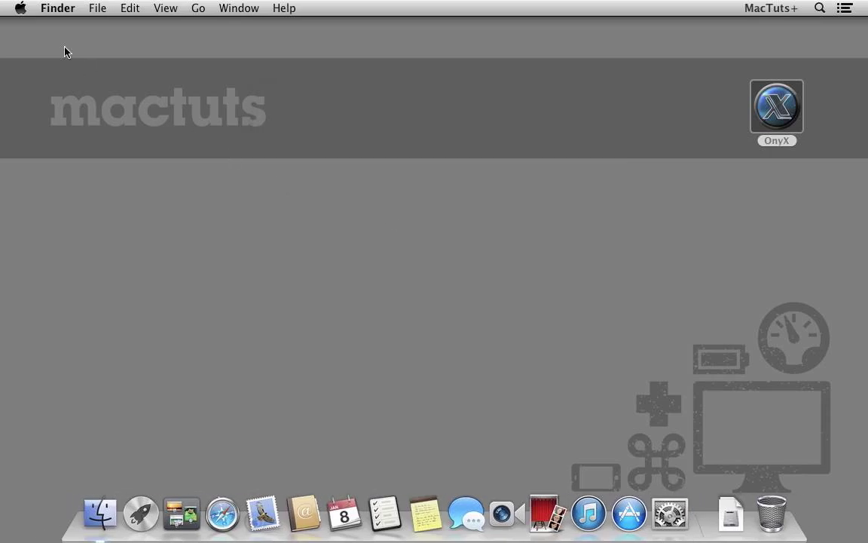
# Open the Security & Privacy settings in System Preferences and unlock them by entering the account password.
pyautogui.click(21, 7)
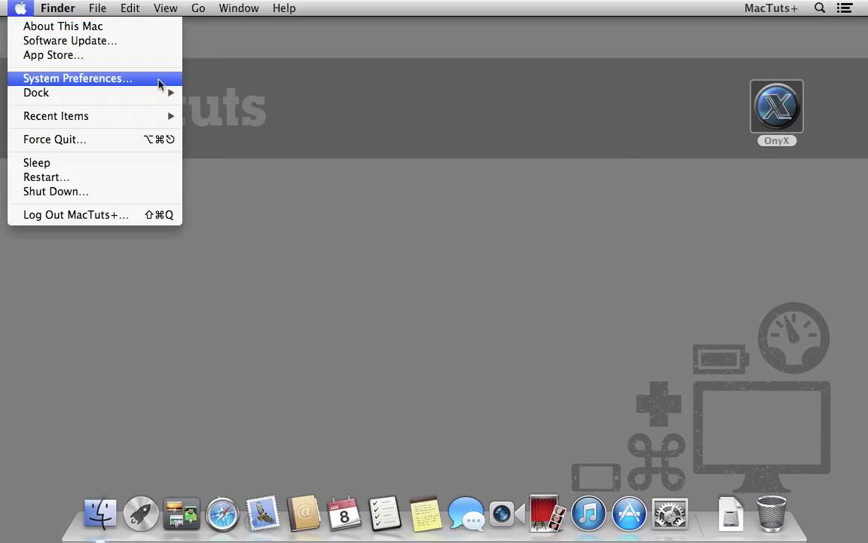
pyautogui.click(160, 80)
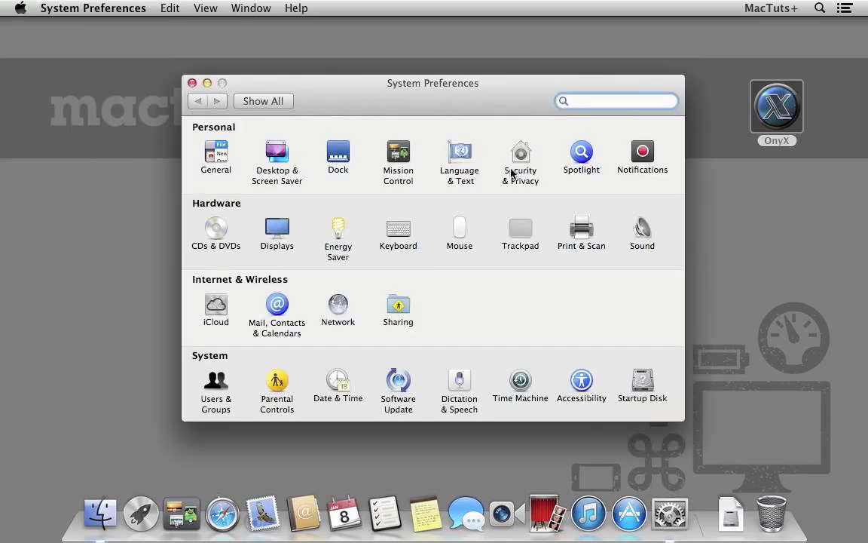
pyautogui.click(519, 158)
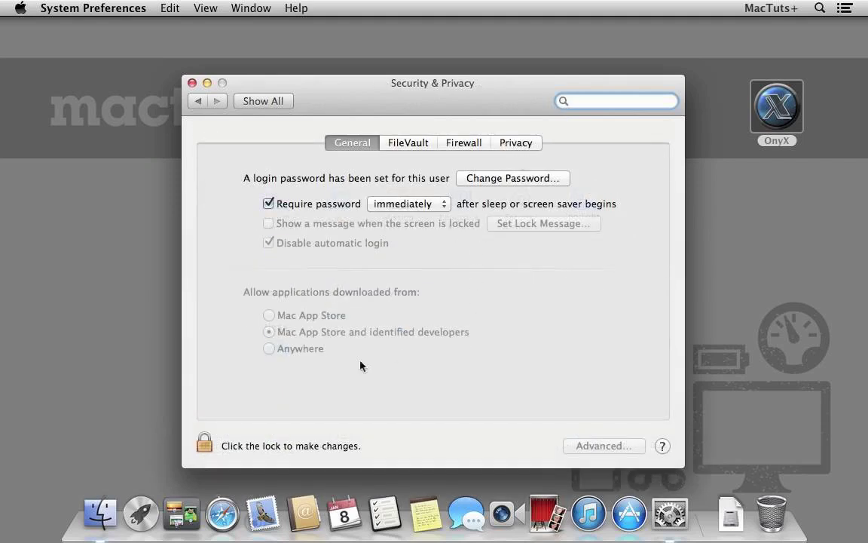
pyautogui.click(205, 448)
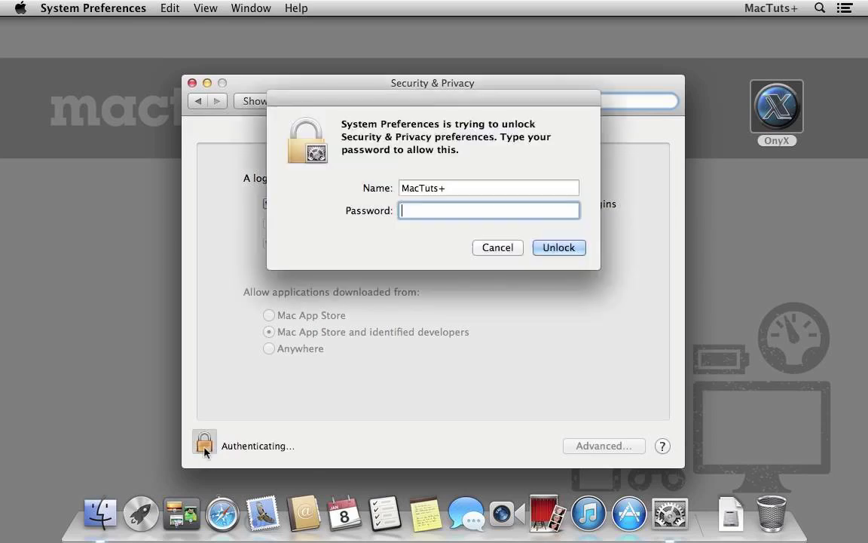
pyautogui.write('p••••')
pyautogui.press('Return')
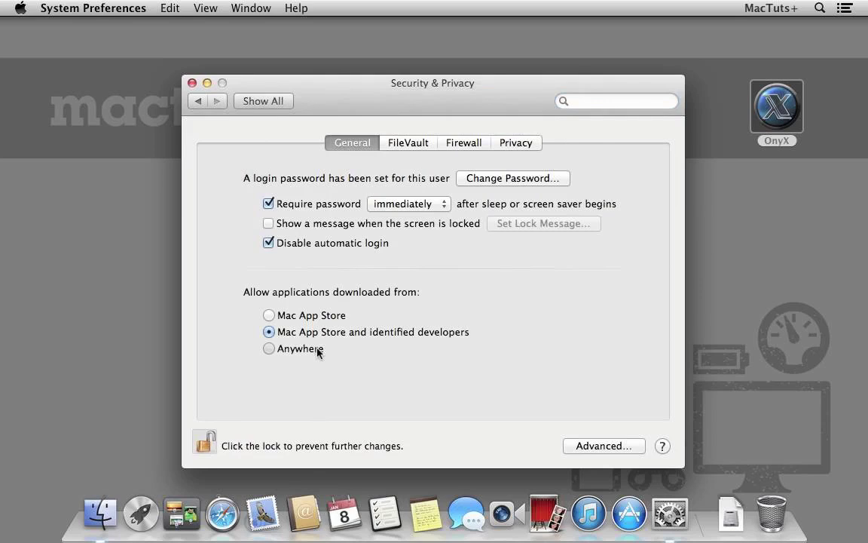
# Allow applications downloaded from Anywhere, confirm the choice, and quit System Preferences.
pyautogui.click(319, 349)
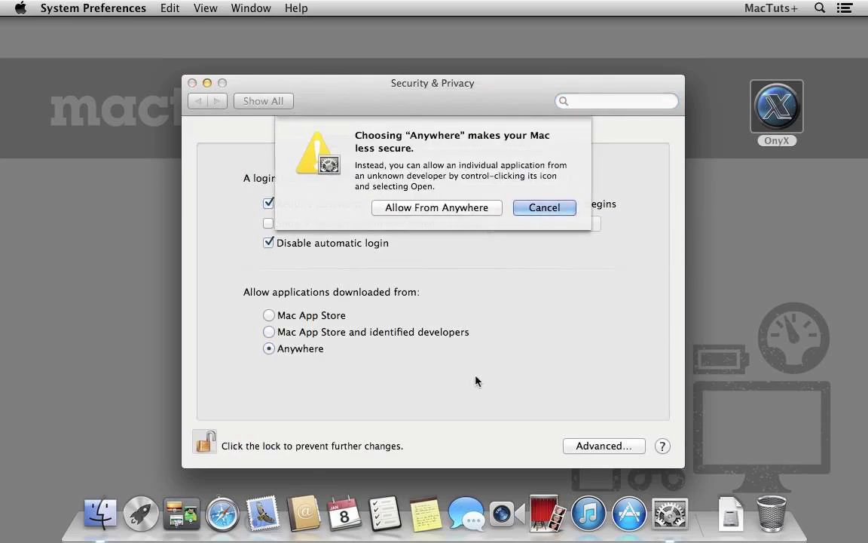
pyautogui.click(489, 208)
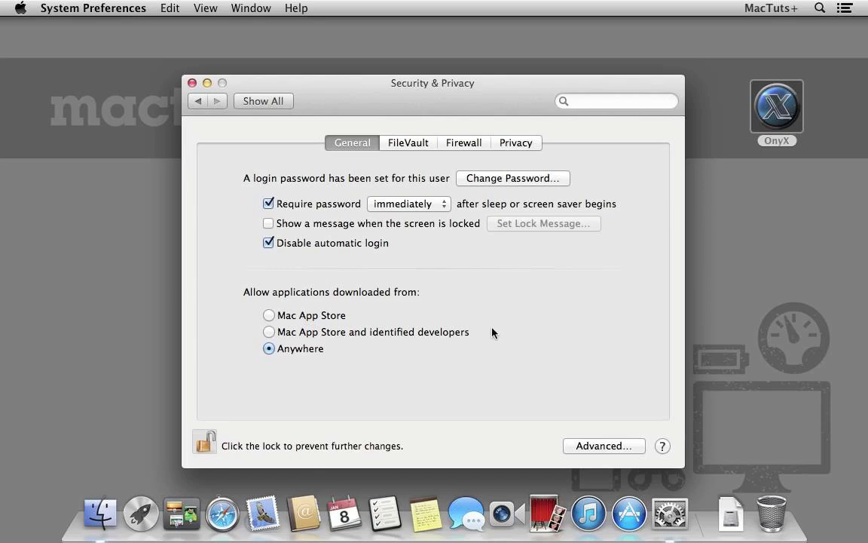
pyautogui.press('super+q')
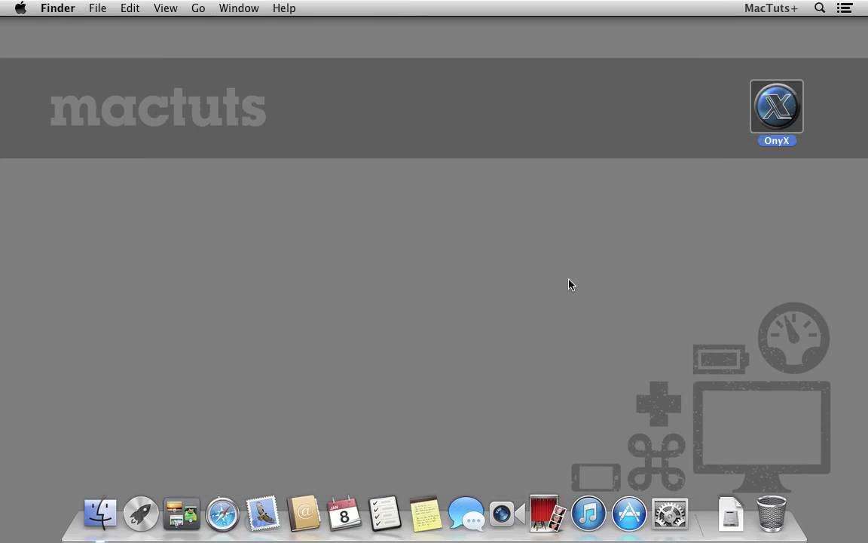
# Launch OnyX from the desktop, approve opening it, and authenticate with the administrator password.
pyautogui.press('super+o')
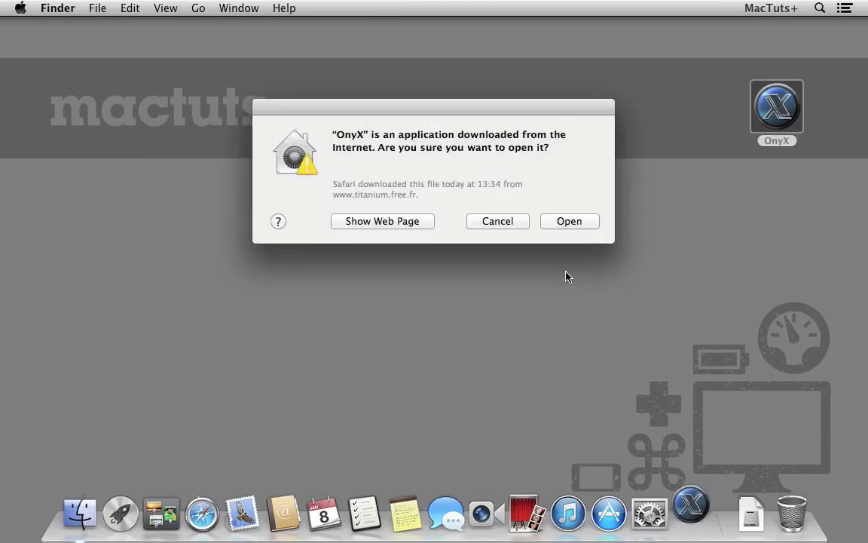
pyautogui.click(589, 225)
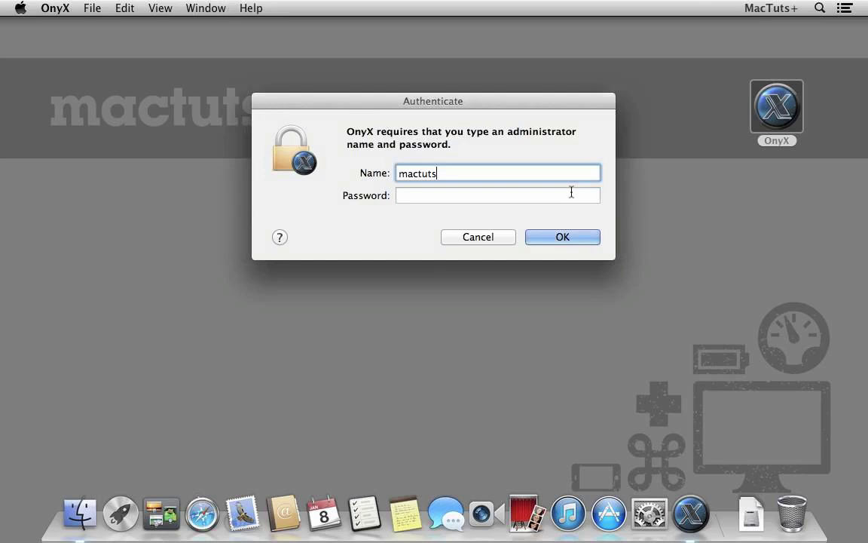
pyautogui.click(572, 192)
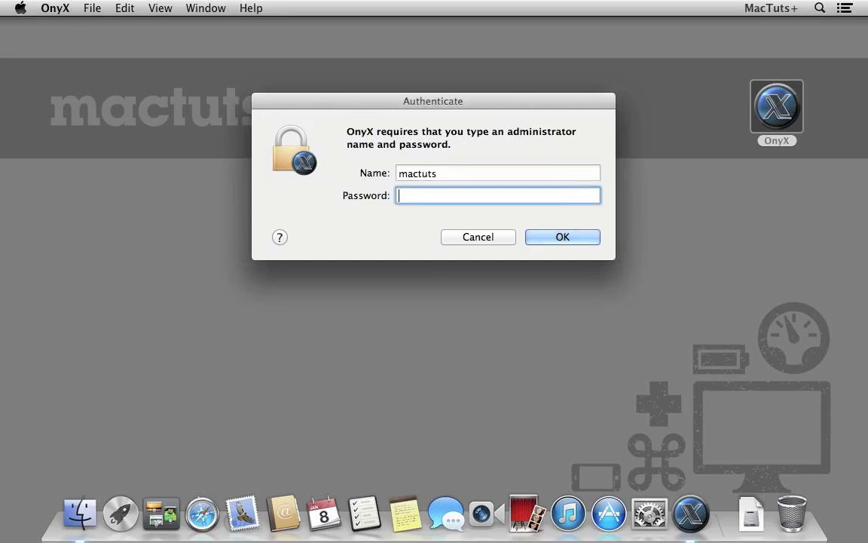
pyautogui.write('•••••')
pyautogui.press('Return')
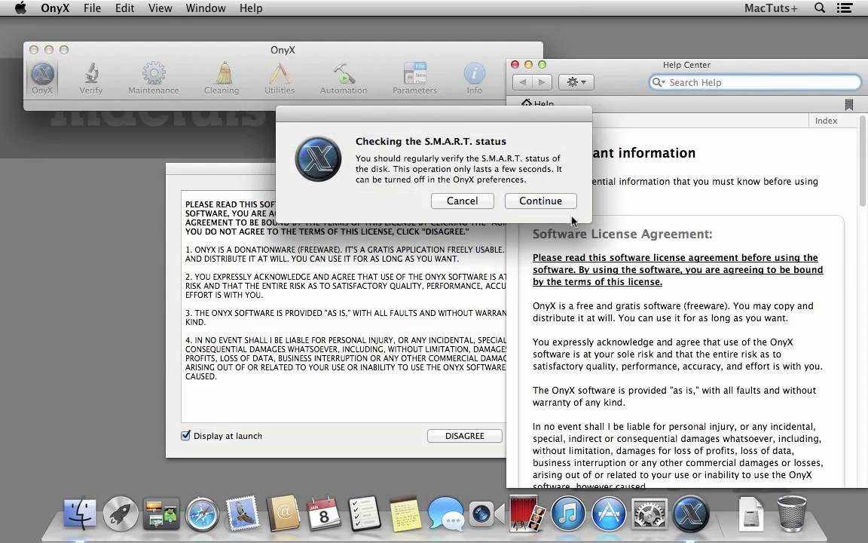
# Run the startup S.M.A.R.T. status check and agree to the OnyX software license agreement.
pyautogui.click(540, 200)
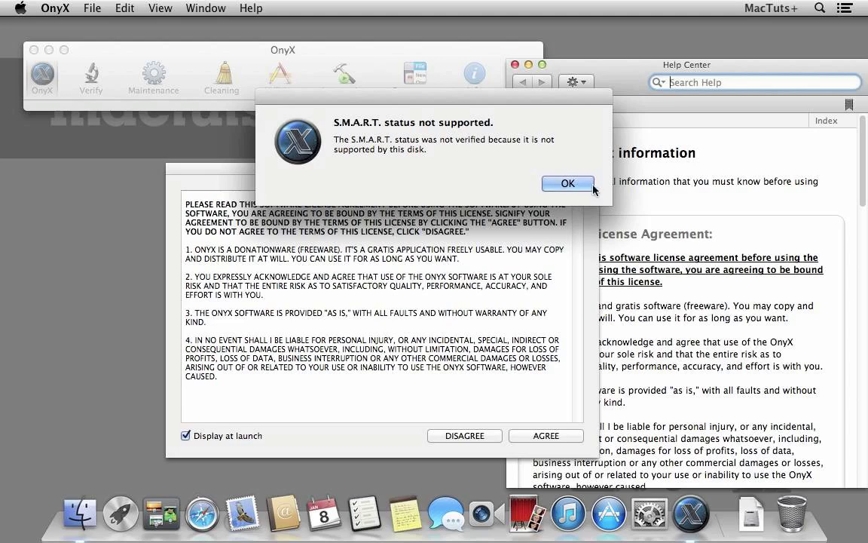
pyautogui.click(593, 185)
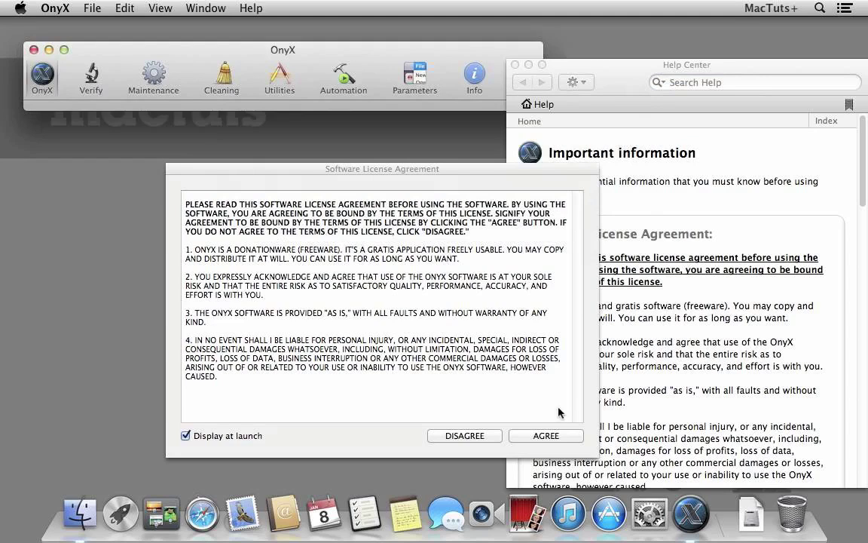
pyautogui.click(559, 436)
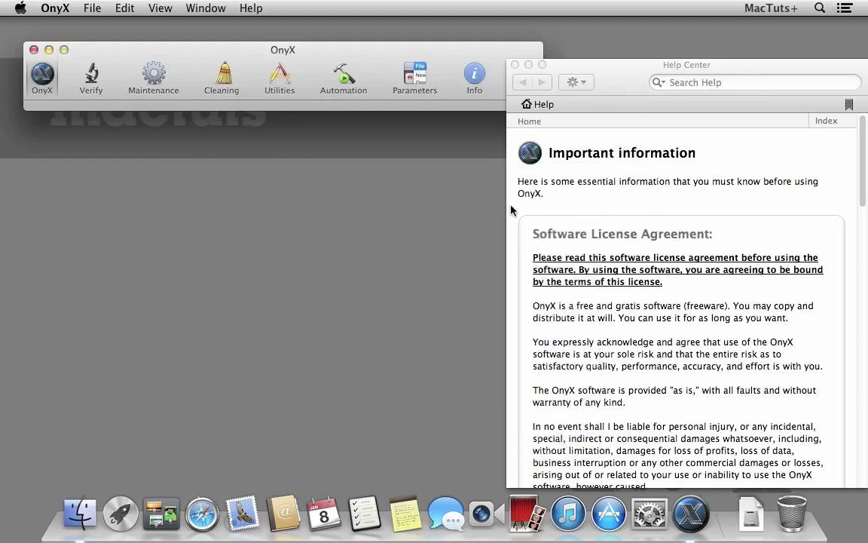
# Look through the important information in the Help Center, close it, and move the OnyX window toward the middle of the screen.
pyautogui.click(511, 210)
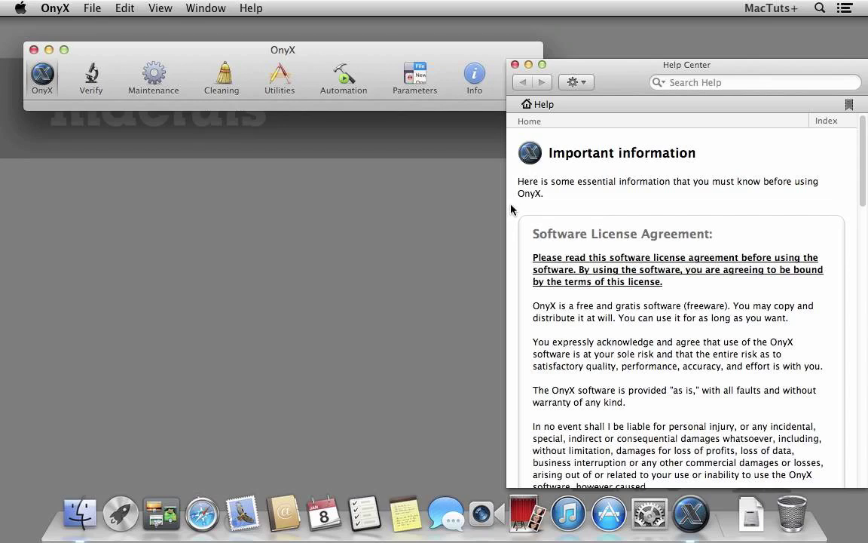
pyautogui.scroll(-3, 511, 209)
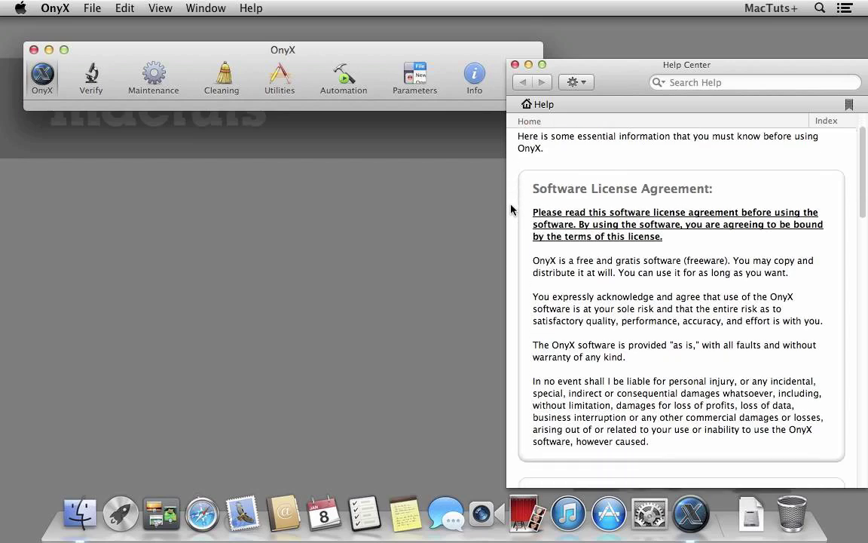
pyautogui.click(515, 65)
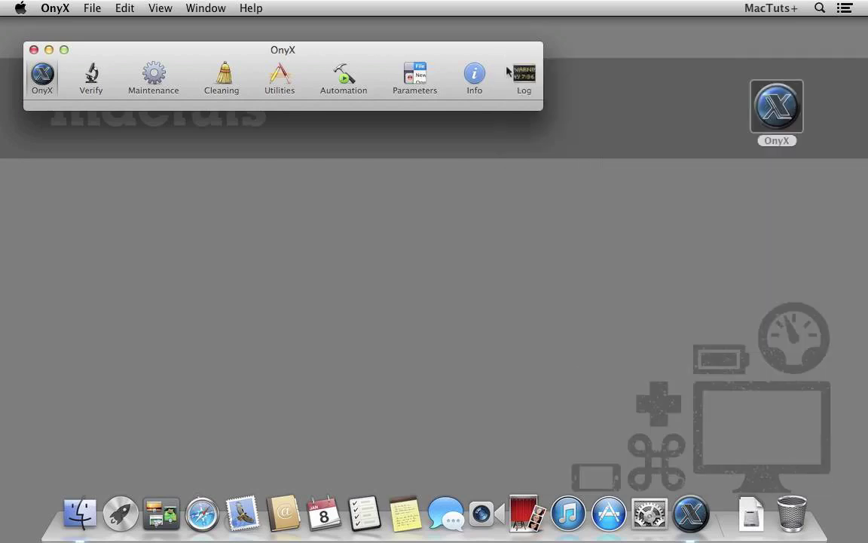
pyautogui.moveTo(341, 55); pyautogui.dragTo(469, 69)
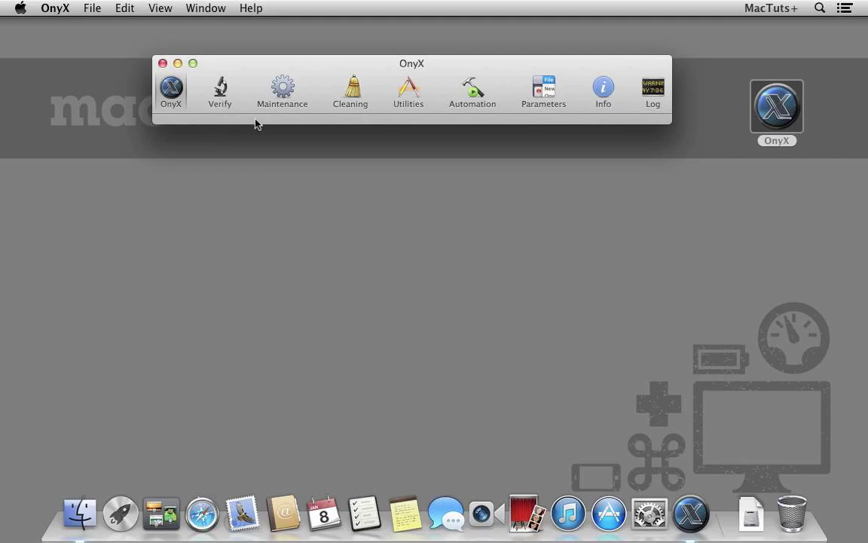
# Verify the structure of the startup volume, letting OnyX quit all open applications, and dismiss the completion message.
pyautogui.click(218, 91)
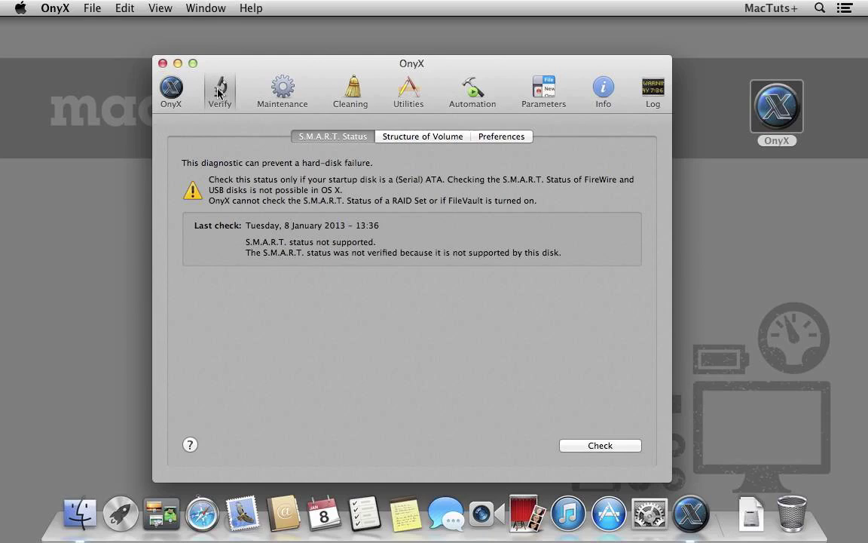
pyautogui.click(463, 143)
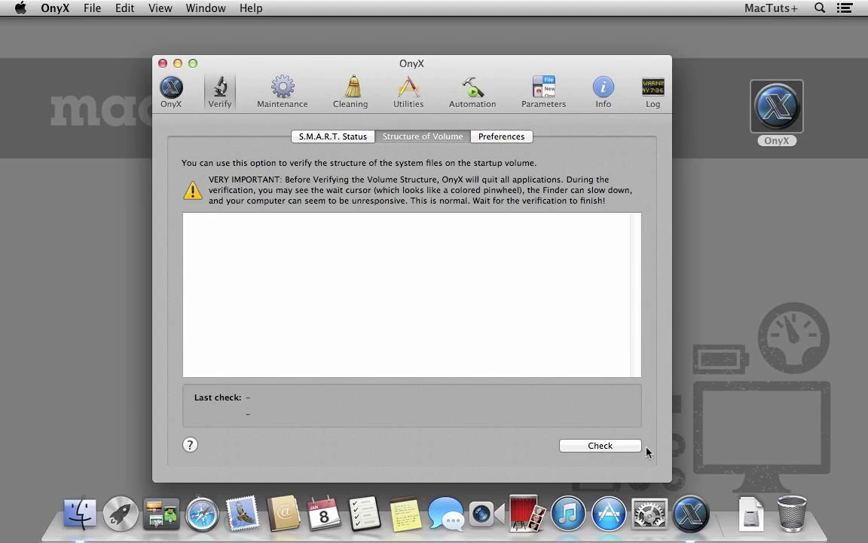
pyautogui.click(635, 447)
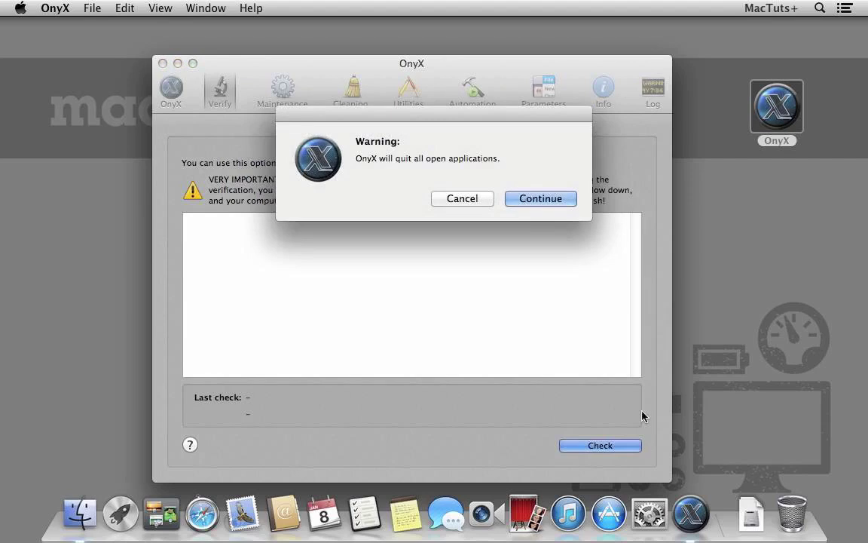
pyautogui.click(572, 201)
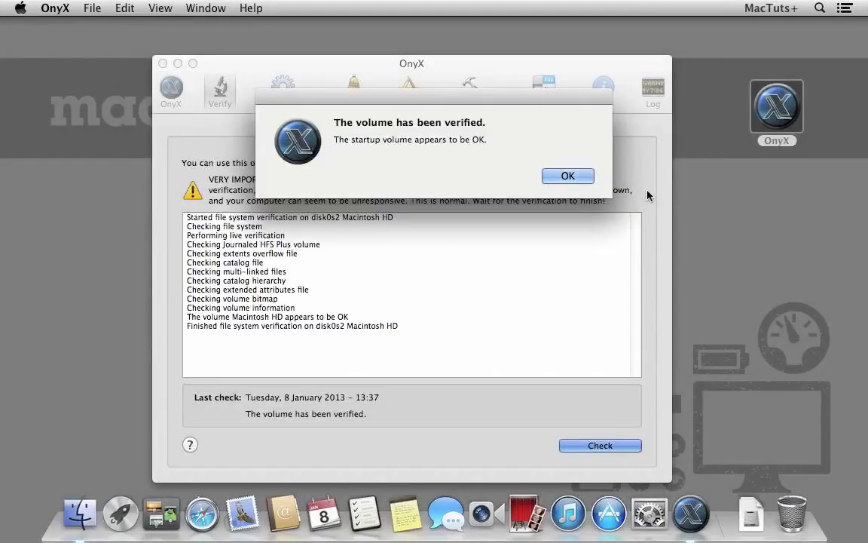
pyautogui.click(569, 176)
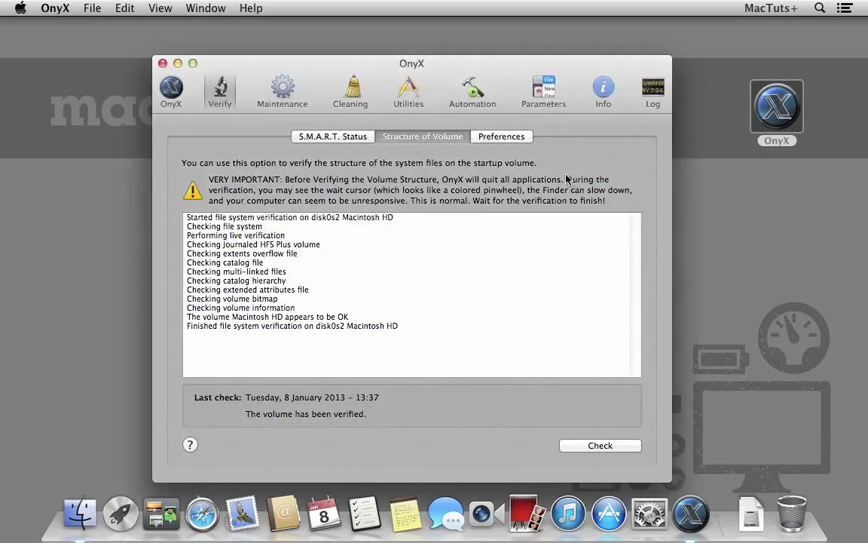
# Check the syntax of both the user and system preference files and dismiss the result message.
pyautogui.click(527, 137)
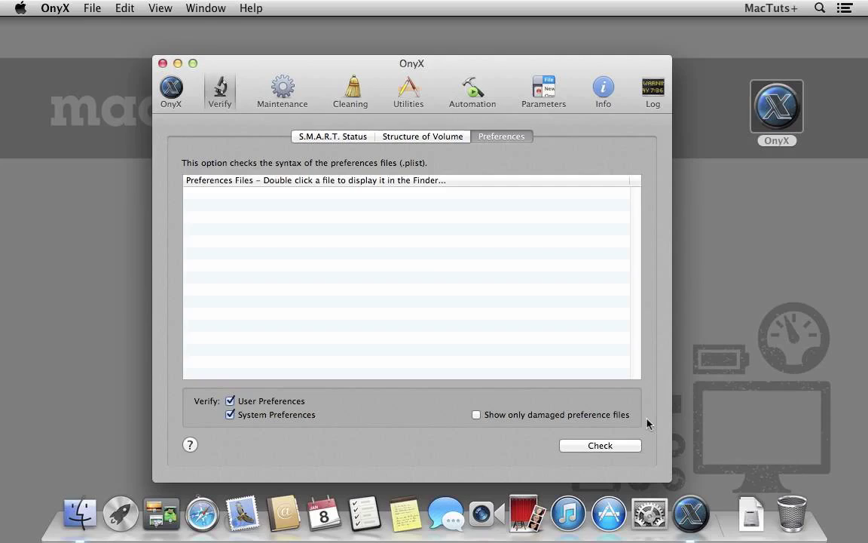
pyautogui.click(630, 445)
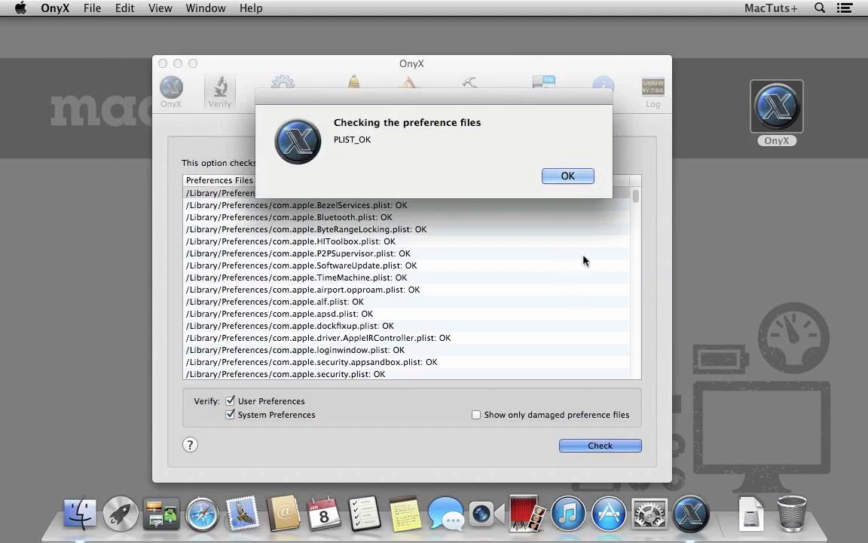
pyautogui.click(577, 181)
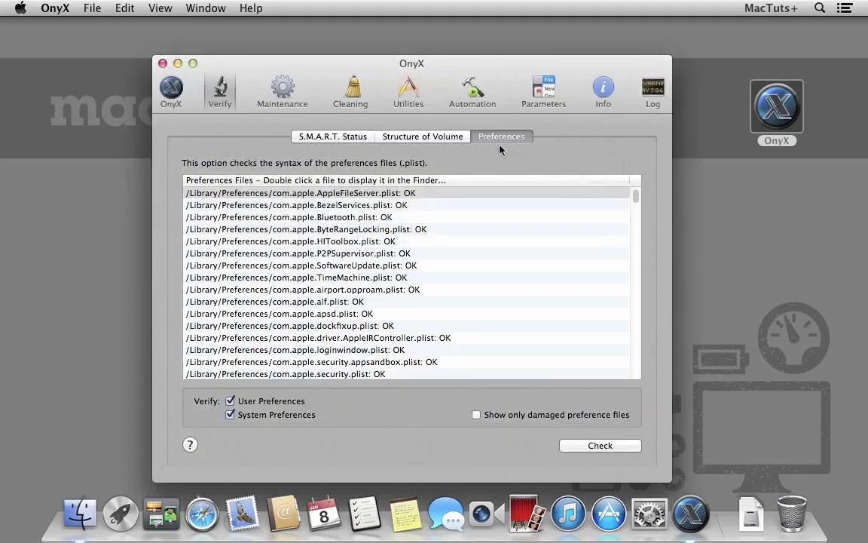
# Verify and repair the system file permissions, leaving the reset of home directory permissions and ACLs off.
pyautogui.click(289, 91)
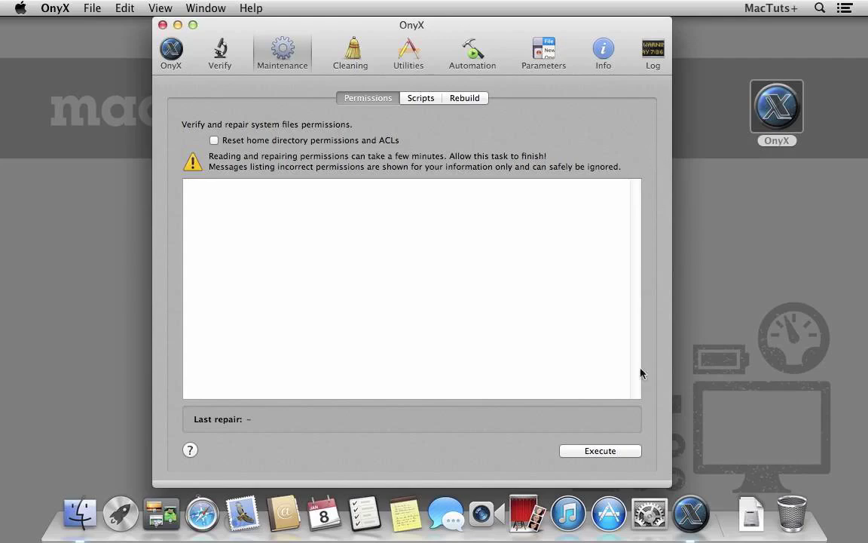
pyautogui.click(635, 456)
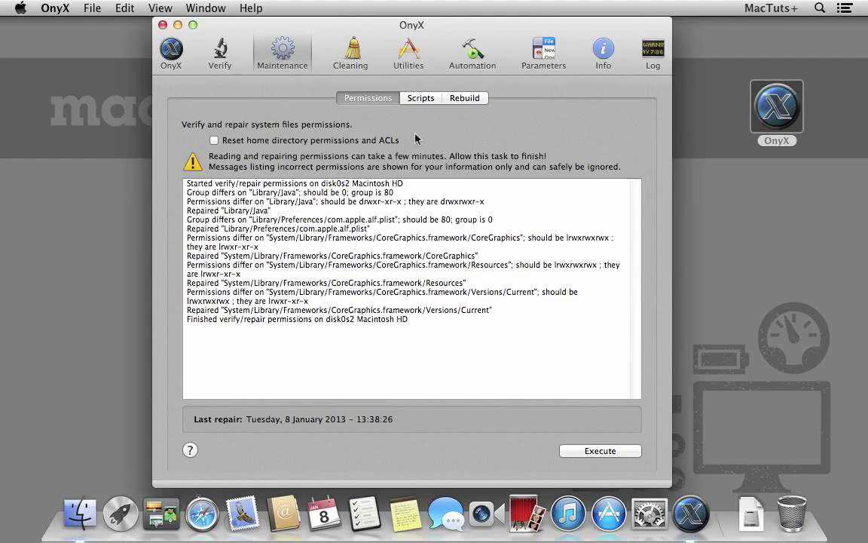
pyautogui.click(380, 140)
pyautogui.click(379, 140)
# Run only the weekly maintenance scripts together with the deletion of system archived logs, excluding the daily and monthly scripts.
pyautogui.click(418, 97)
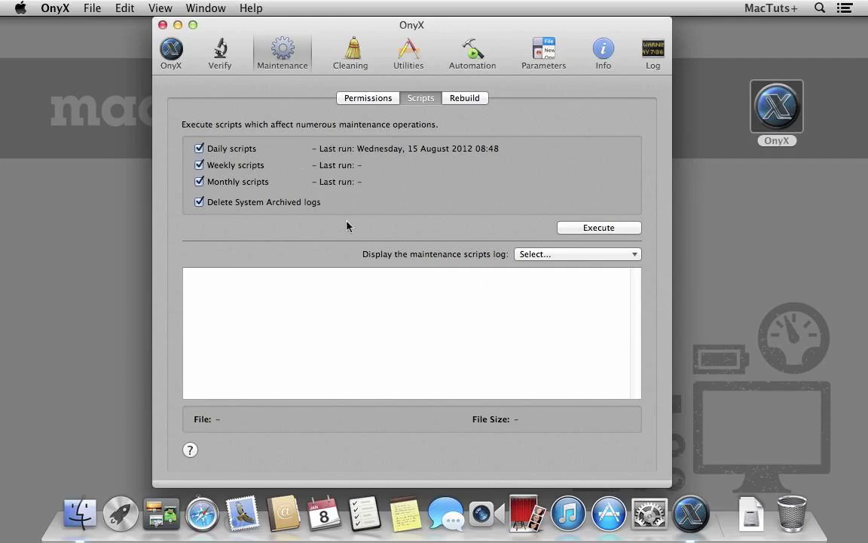
pyautogui.click(234, 150)
pyautogui.click(236, 181)
pyautogui.click(638, 228)
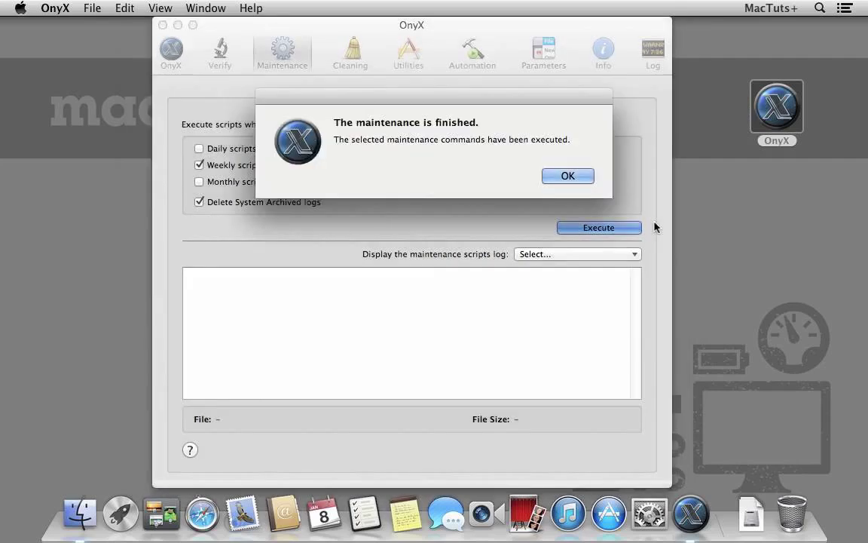
pyautogui.click(568, 177)
# Display the daily maintenance scripts log and read through it, and display the weekly scripts log.
pyautogui.click(556, 255)
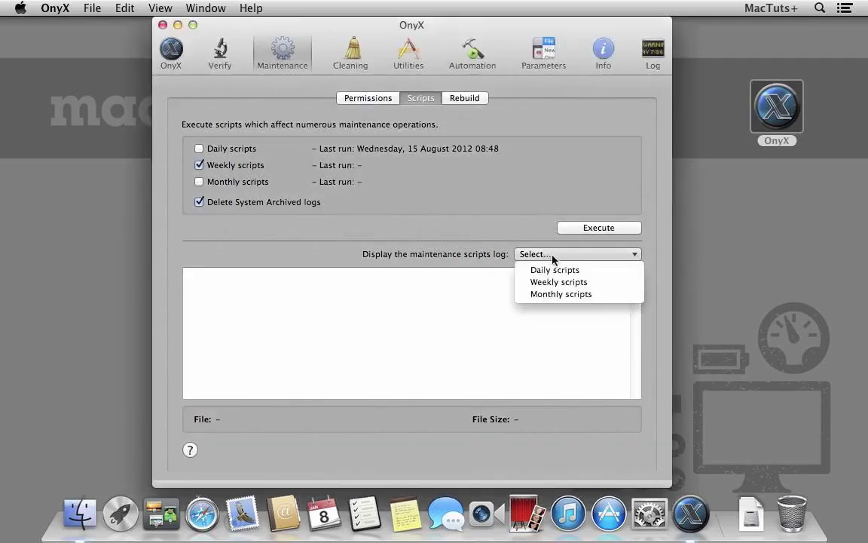
pyautogui.click(610, 269)
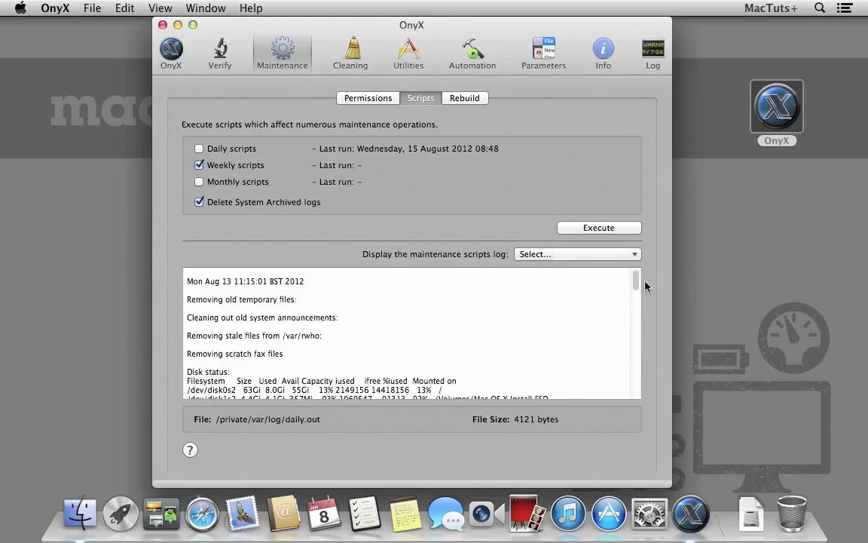
pyautogui.moveTo(635, 282); pyautogui.dragTo(636, 347)
pyautogui.click(624, 254)
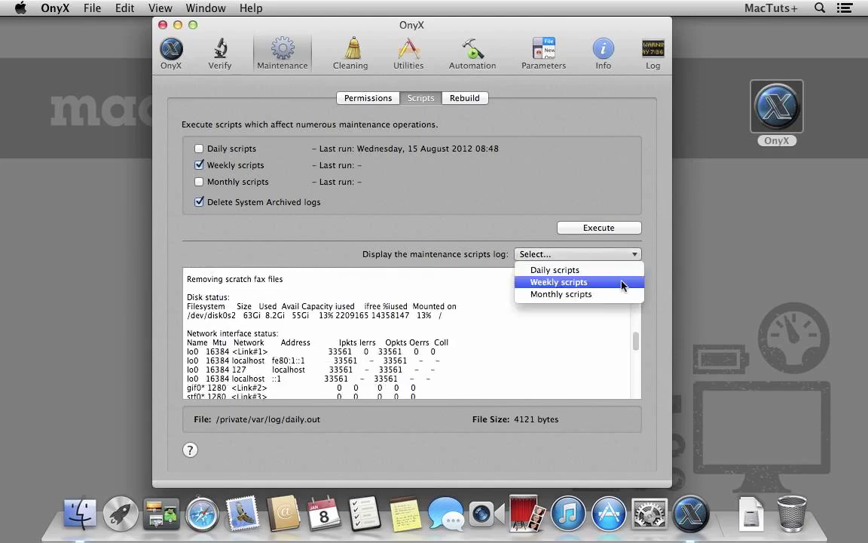
pyautogui.click(622, 284)
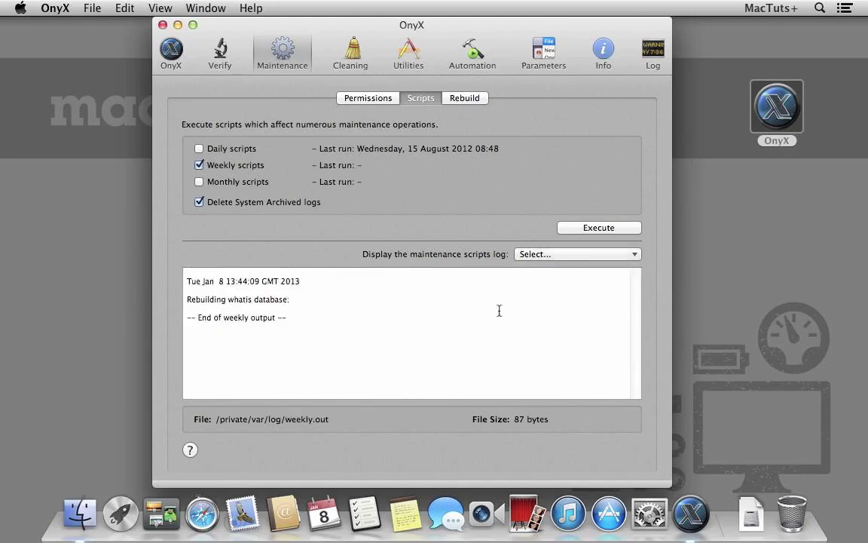
# Run the monthly maintenance scripts instead of the weekly ones and display the monthly scripts log.
pyautogui.click(212, 165)
pyautogui.click(233, 184)
pyautogui.click(638, 229)
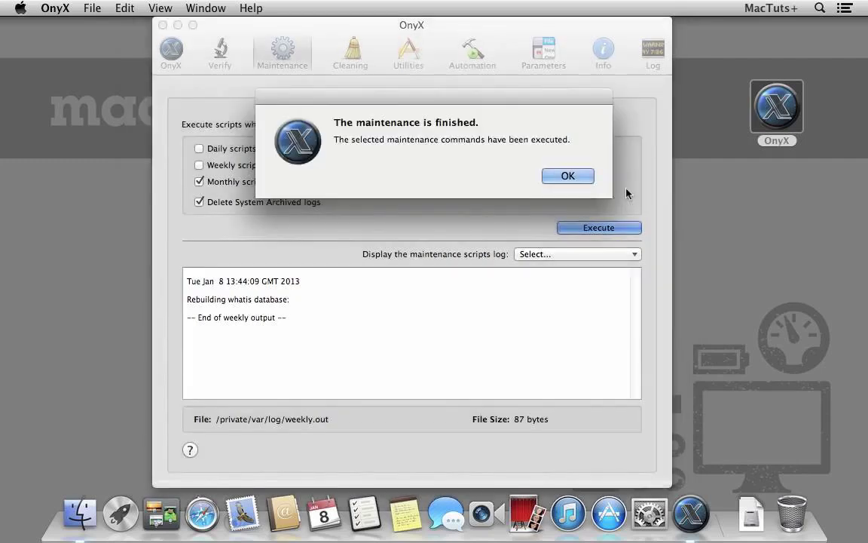
pyautogui.click(568, 175)
pyautogui.click(581, 254)
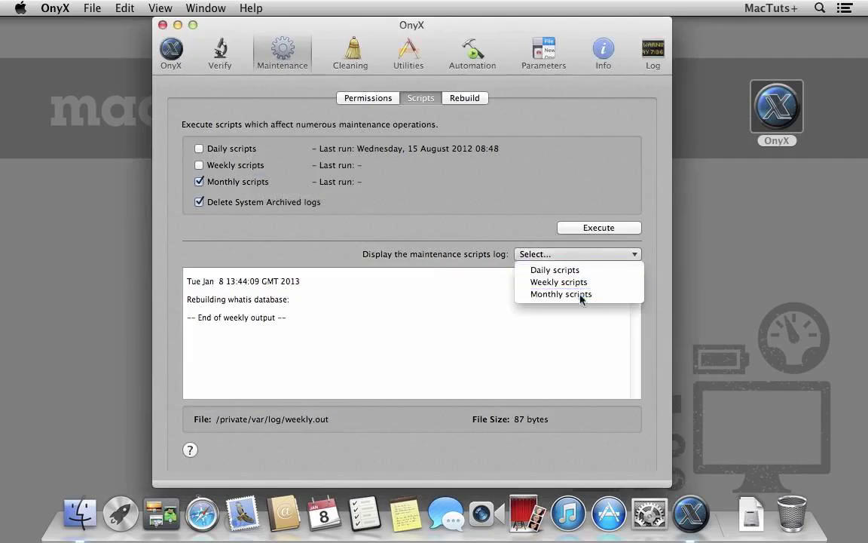
pyautogui.click(582, 295)
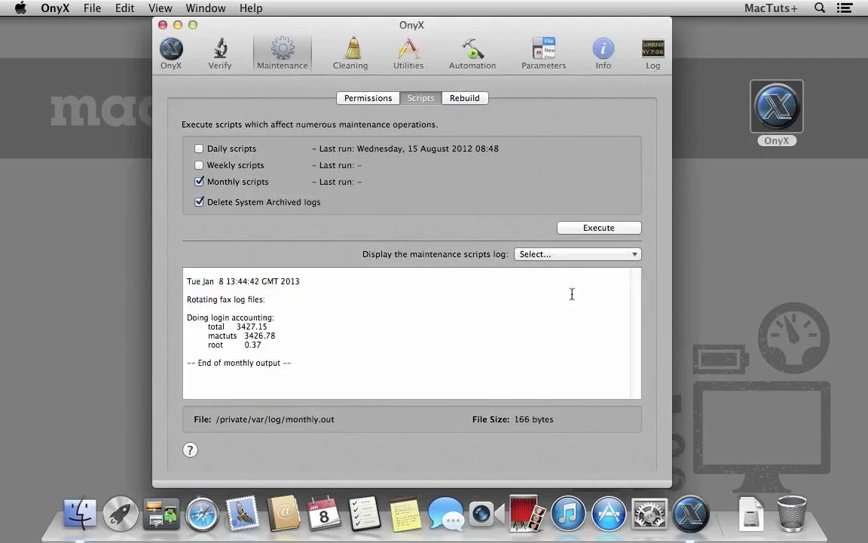
# Add the Spotlight Index to the default rebuild items and run the rebuild, letting OnyX quit all open applications.
pyautogui.click(483, 96)
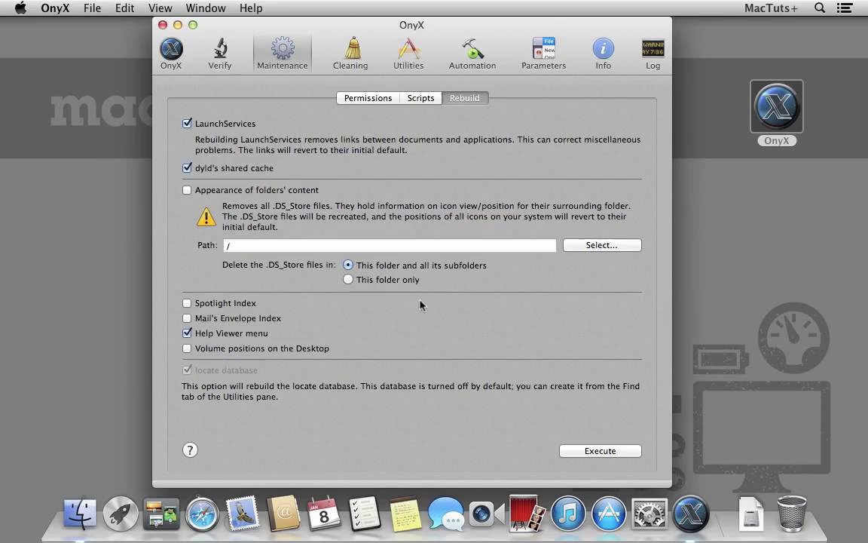
pyautogui.click(226, 302)
pyautogui.click(630, 455)
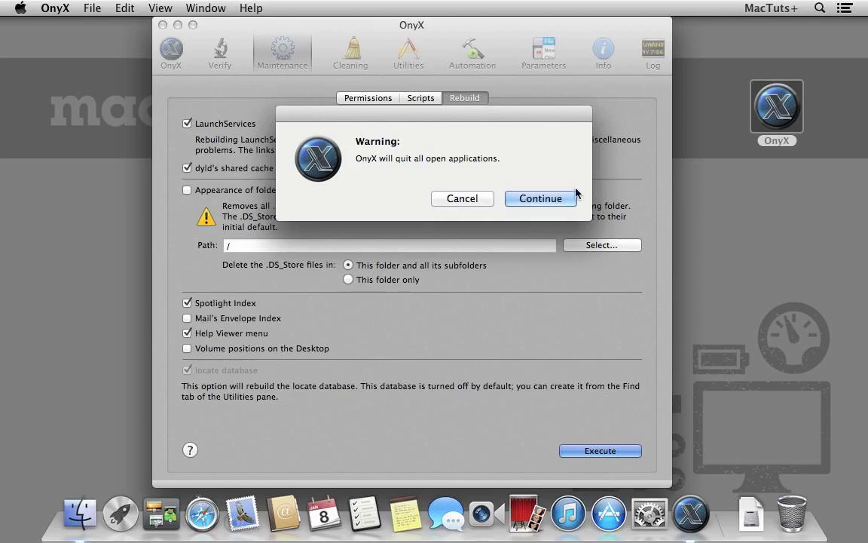
pyautogui.click(551, 199)
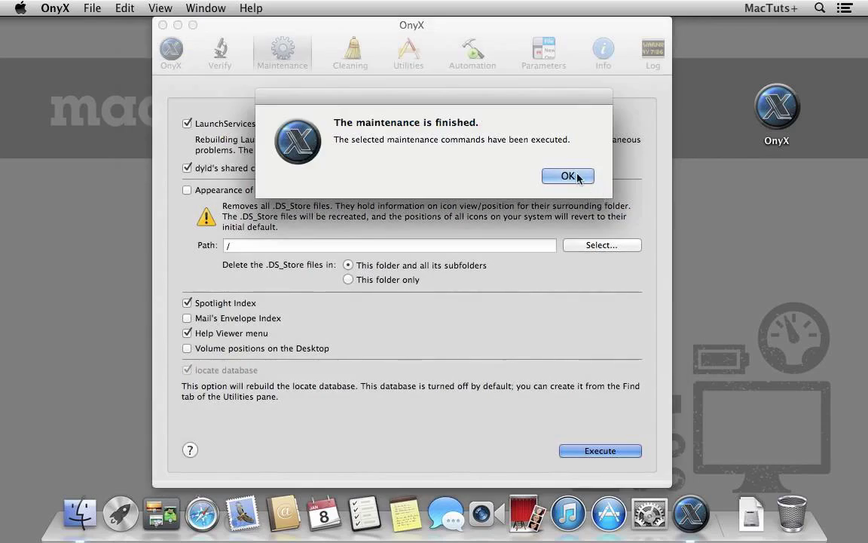
pyautogui.click(578, 175)
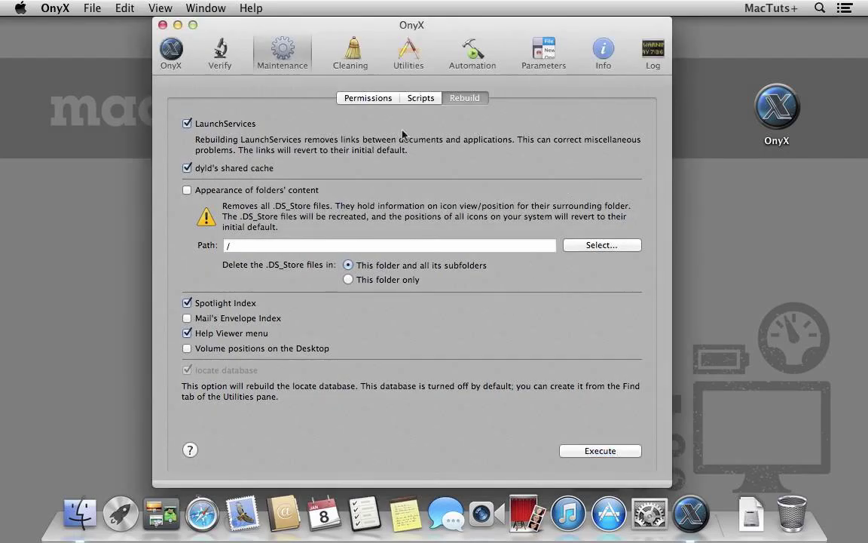
# Delete the default selection of system caches, leaving CUPS Jobs out, and close the restart prompt without restarting.
pyautogui.click(354, 47)
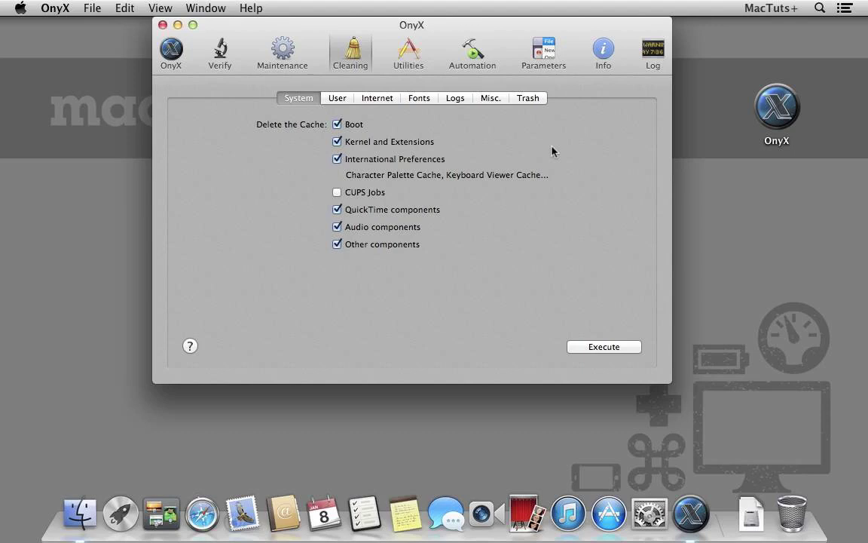
pyautogui.click(630, 351)
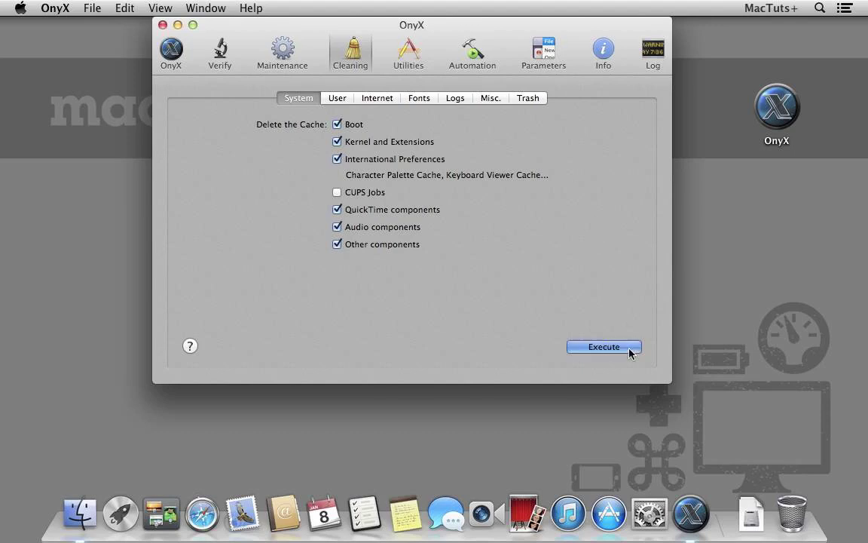
pyautogui.click(557, 197)
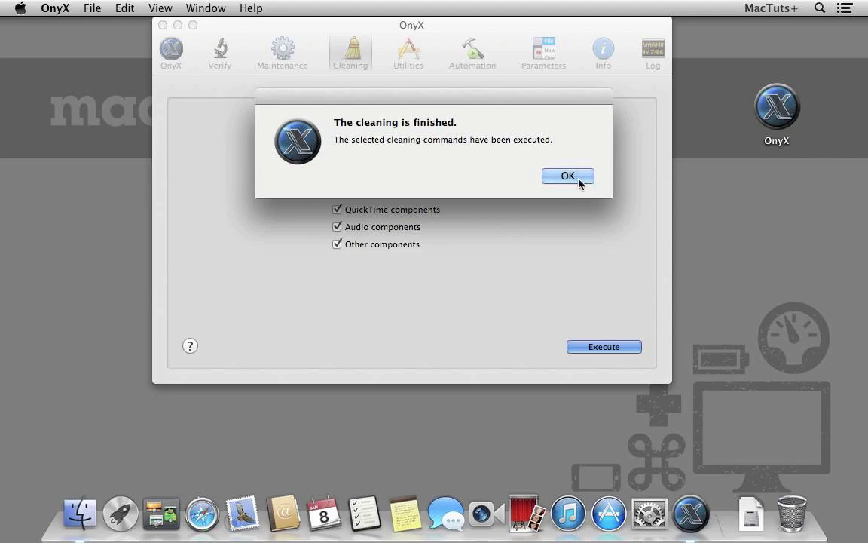
pyautogui.click(579, 181)
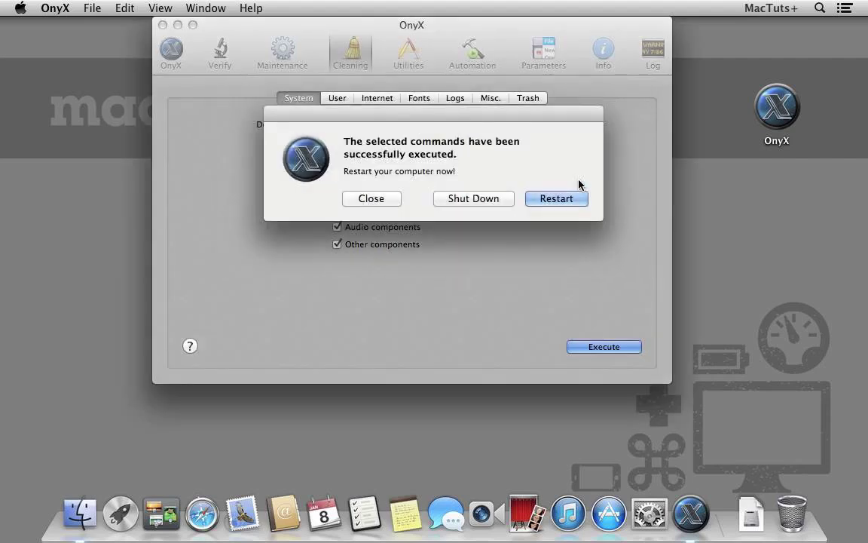
pyautogui.click(397, 198)
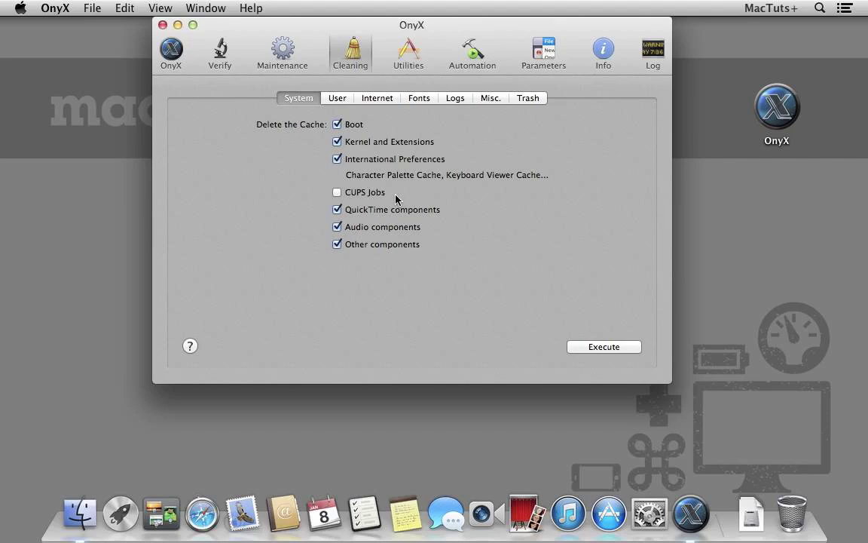
# Look through the remaining cleaning options for User, Internet, Fonts, Logs, Misc. and Trash.
pyautogui.click(336, 99)
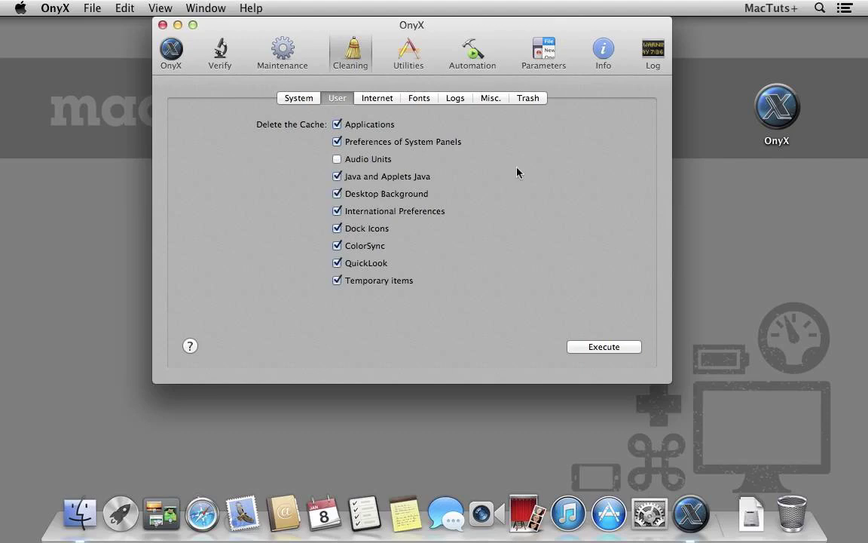
pyautogui.click(383, 98)
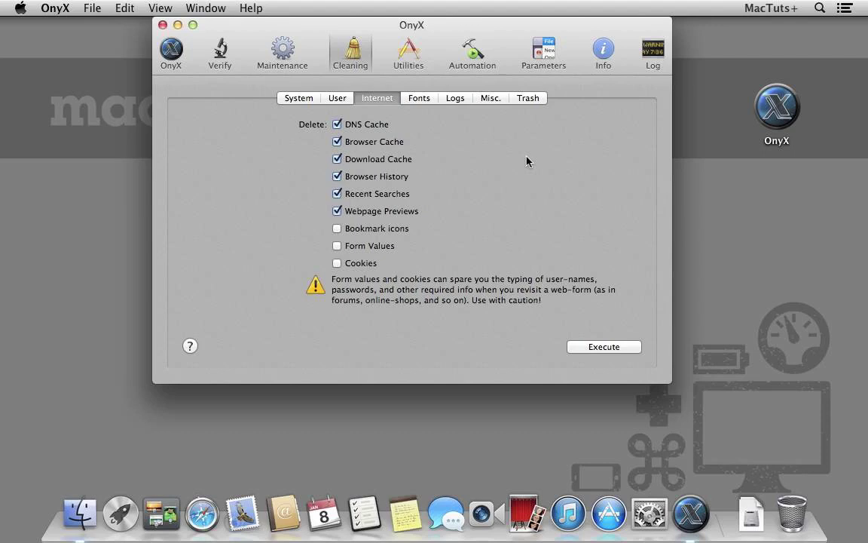
pyautogui.click(425, 99)
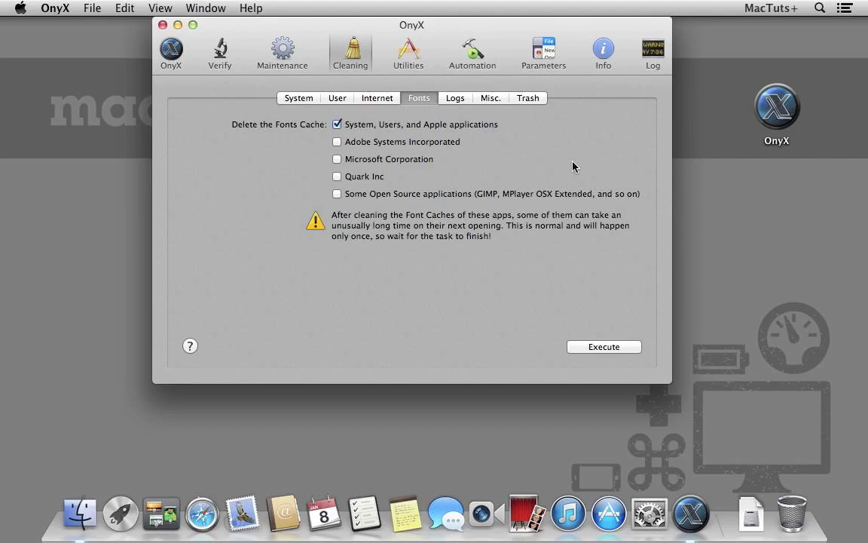
pyautogui.click(454, 98)
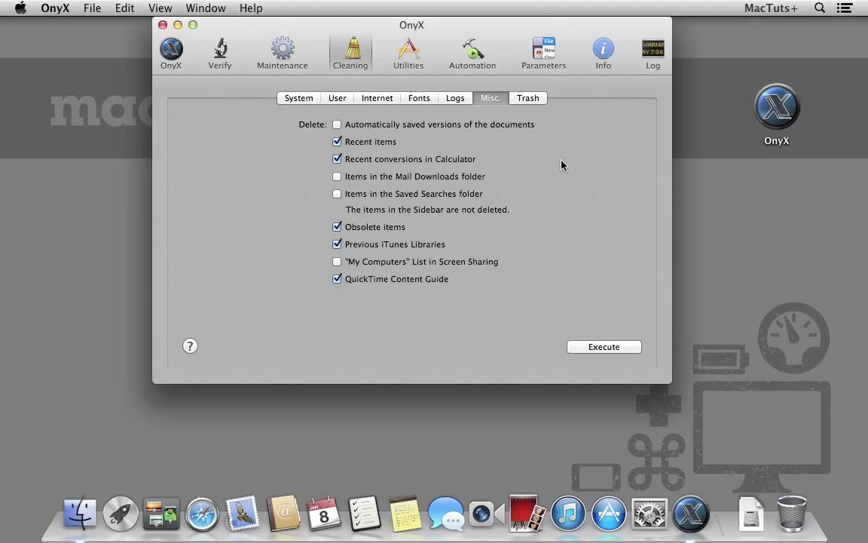
pyautogui.click(532, 103)
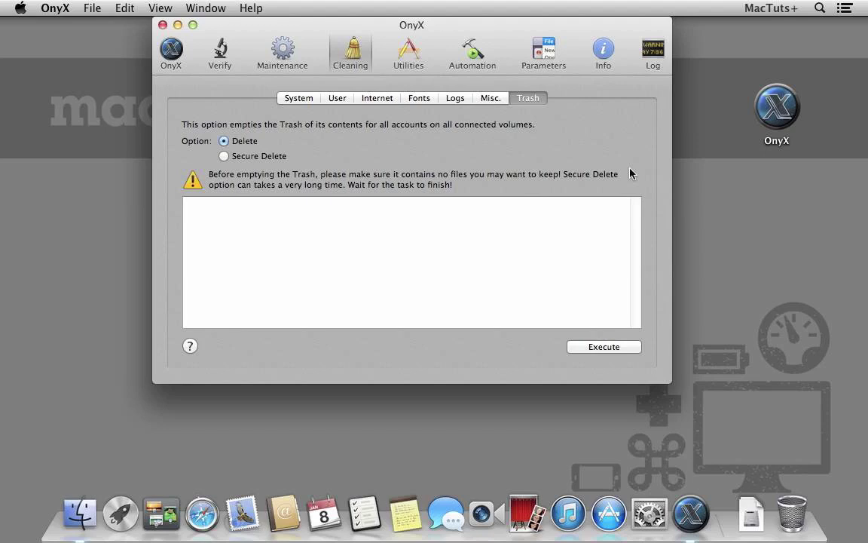
# Show the Unix manual page for the ditto command in the utilities and read its synopsis and description.
pyautogui.click(407, 54)
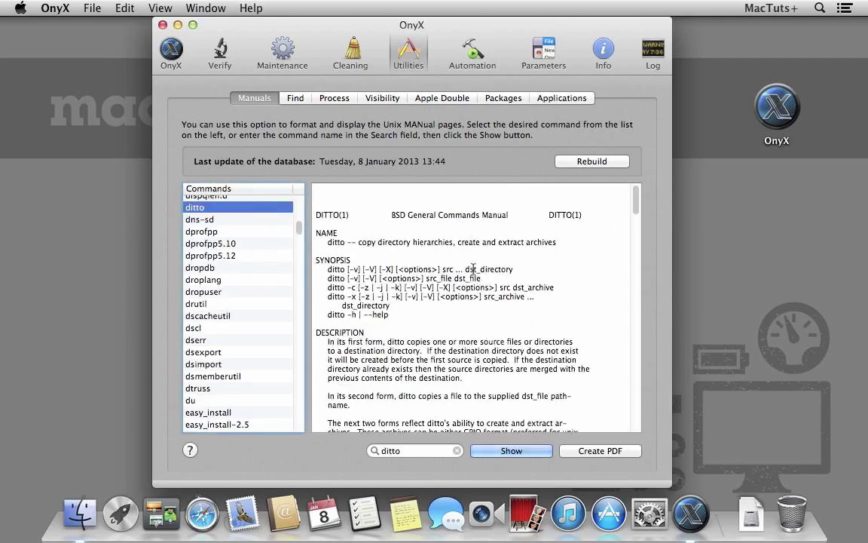
pyautogui.scroll(-2, 493, 293)
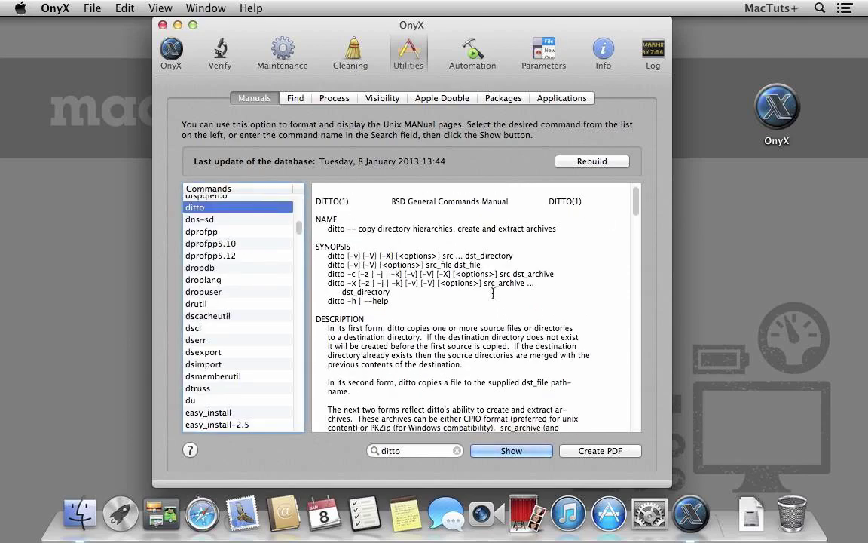
# Read further through the ditto manual page, and show the manual page for the cat command.
pyautogui.scroll(-10, 493, 293)
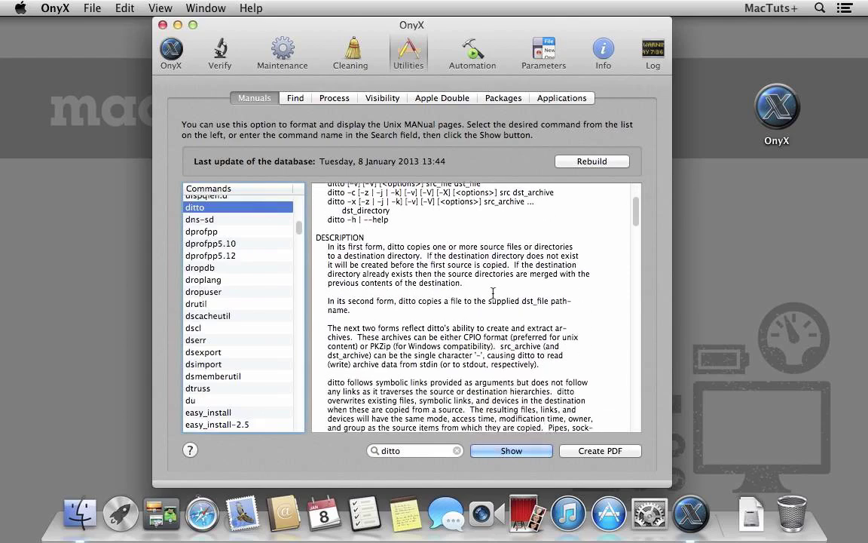
pyautogui.scroll(1, 493, 293)
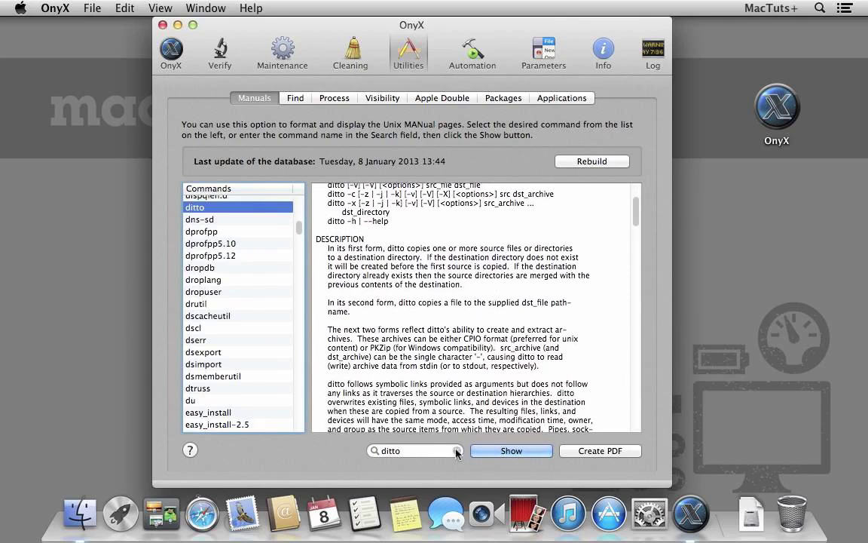
pyautogui.click(456, 451)
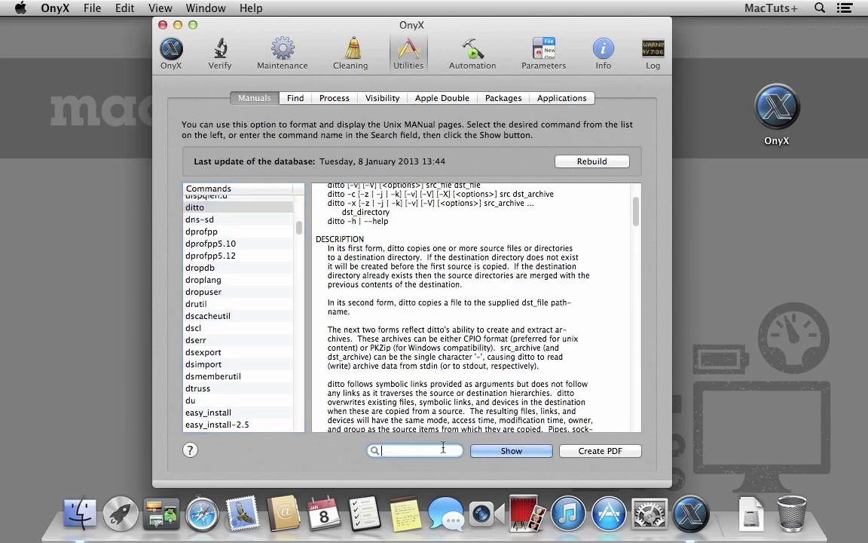
pyautogui.write('cat')
pyautogui.press('Return')
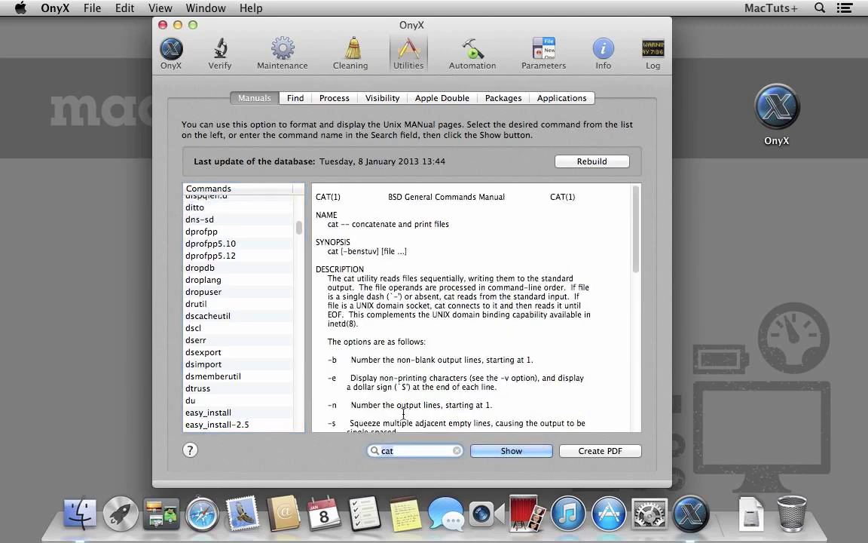
pyautogui.click(457, 450)
# Look through the Find, Process, Visibility and Apple Double utilities.
pyautogui.click(309, 101)
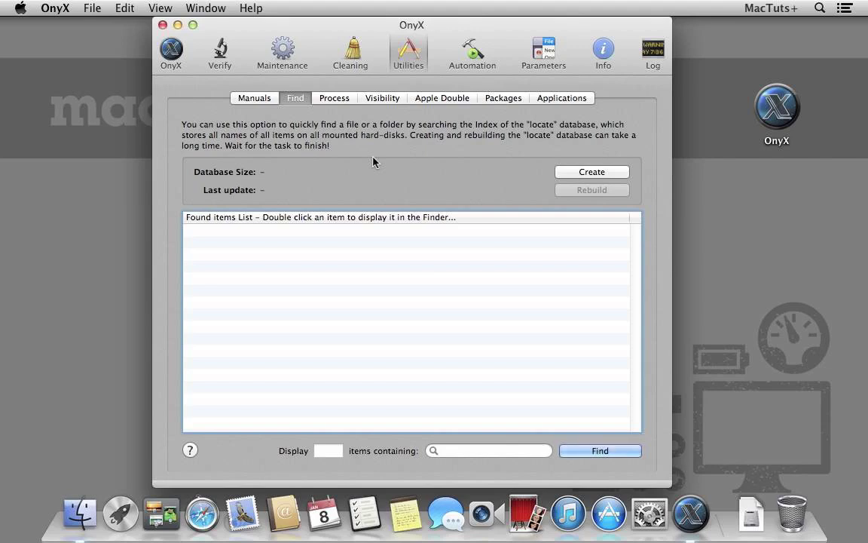
pyautogui.click(335, 99)
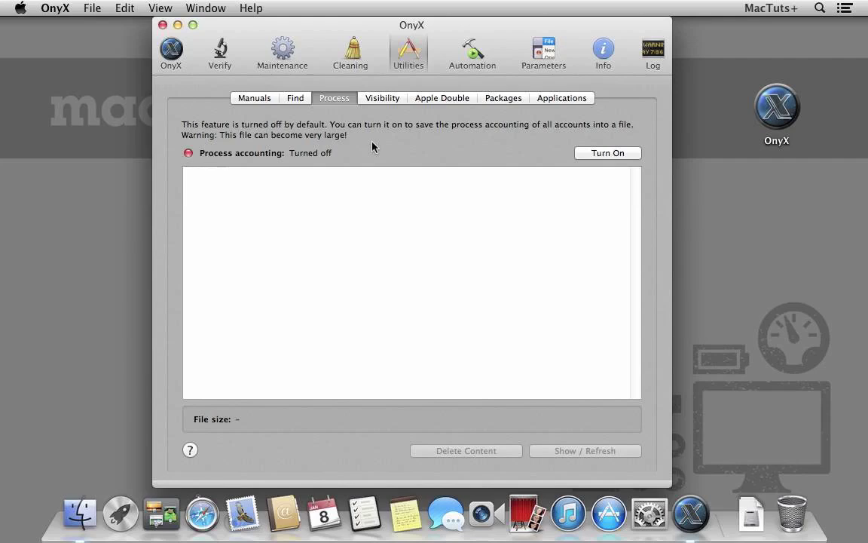
pyautogui.click(381, 98)
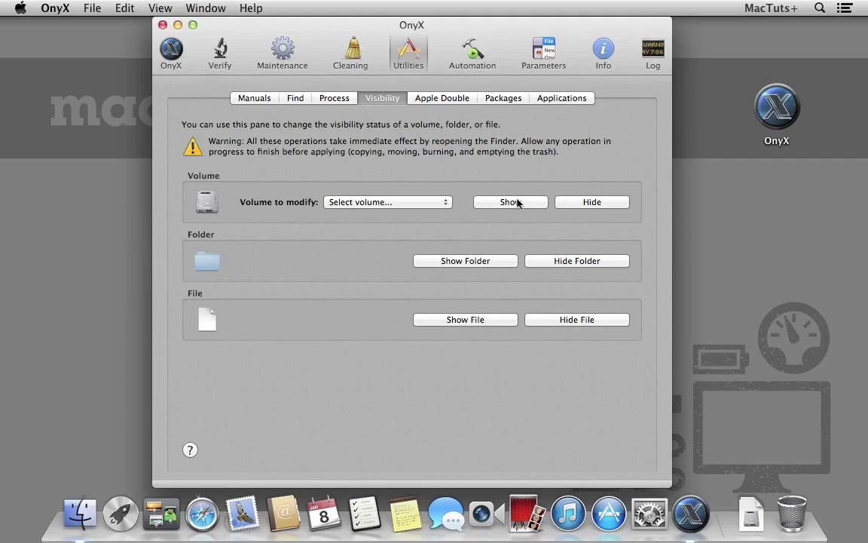
pyautogui.click(434, 97)
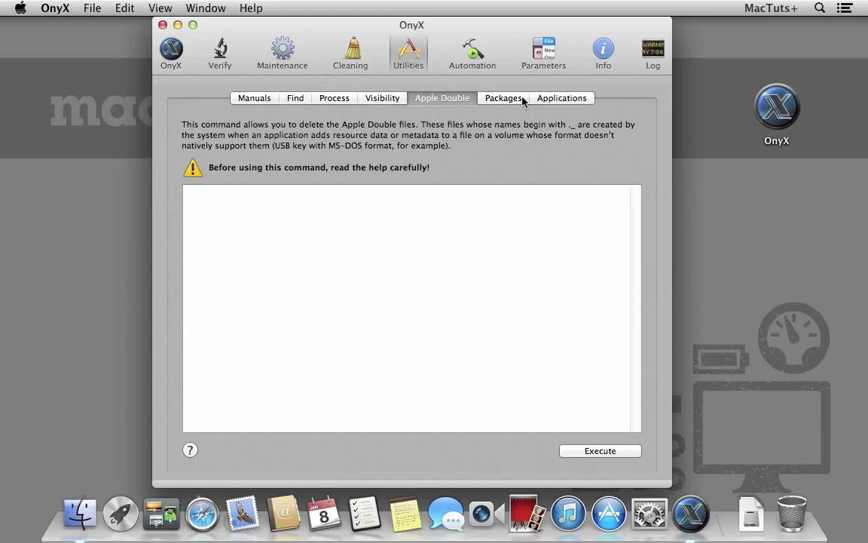
# Open the package receipt com.apple.pkg.AsianLanguagesSupport.bom and examine its list of installed items through to the end.
pyautogui.click(521, 99)
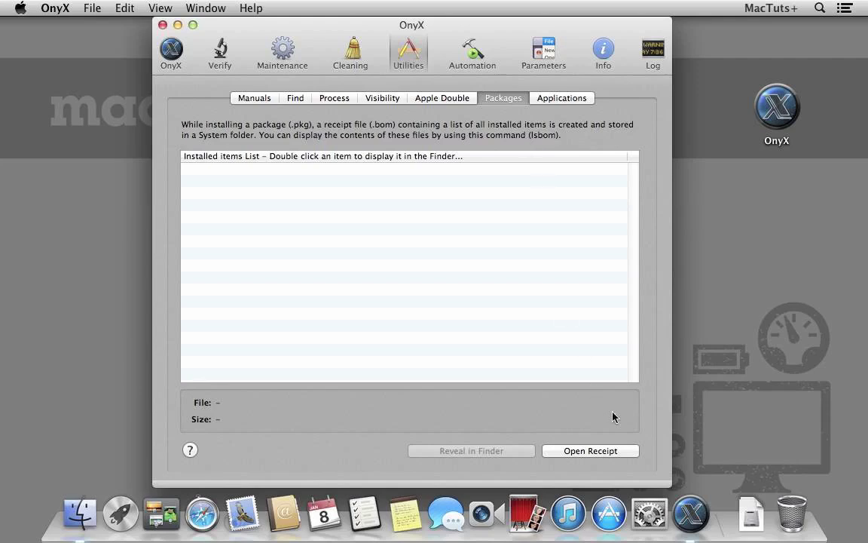
pyautogui.click(630, 452)
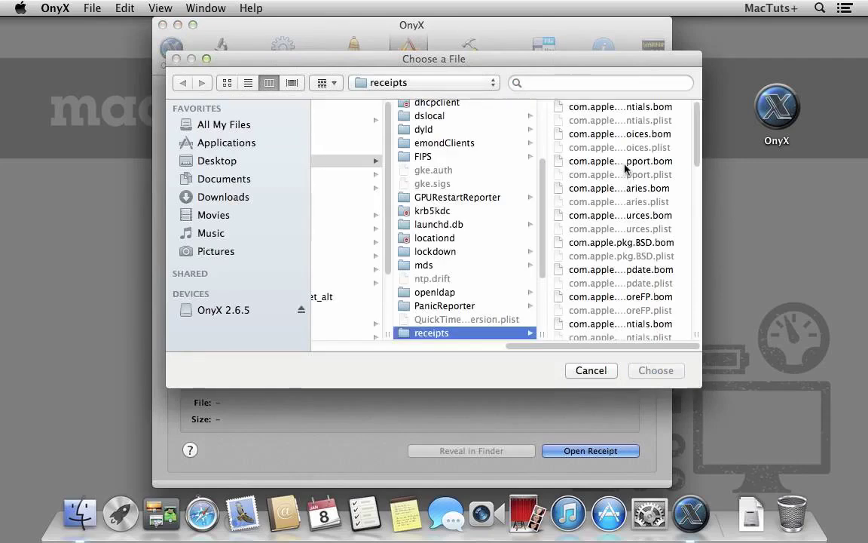
pyautogui.click(624, 162)
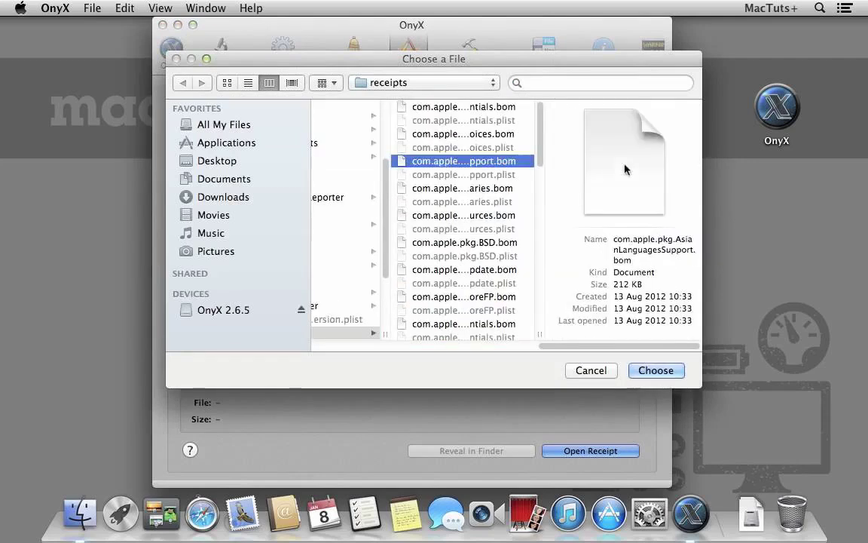
pyautogui.click(670, 370)
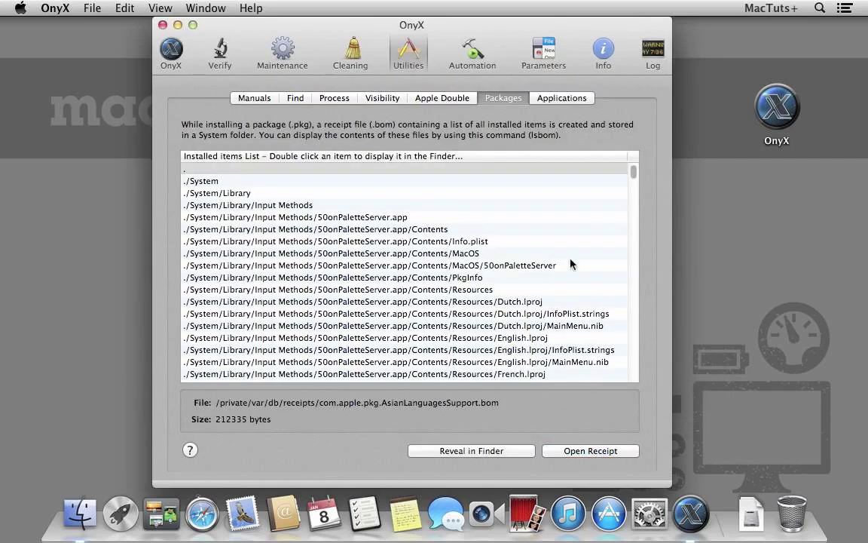
pyautogui.scroll(-3, 555, 226)
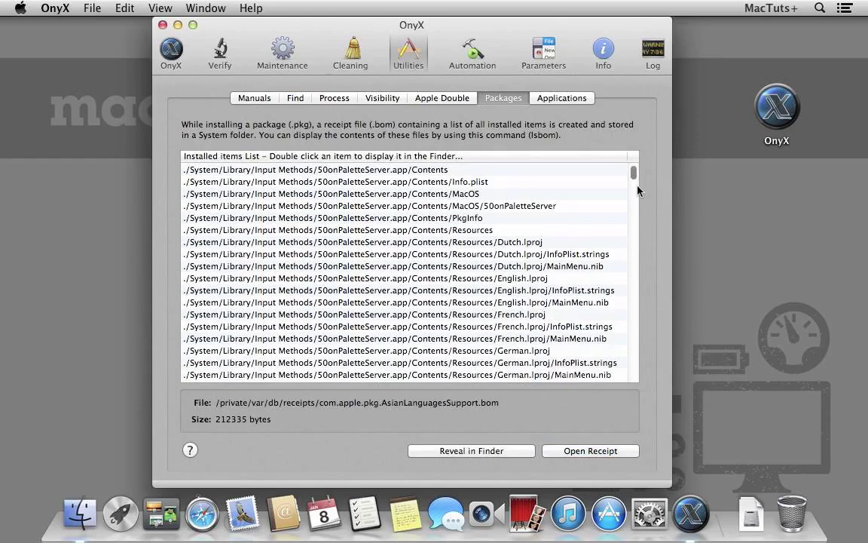
pyautogui.moveTo(636, 175); pyautogui.dragTo(630, 377)
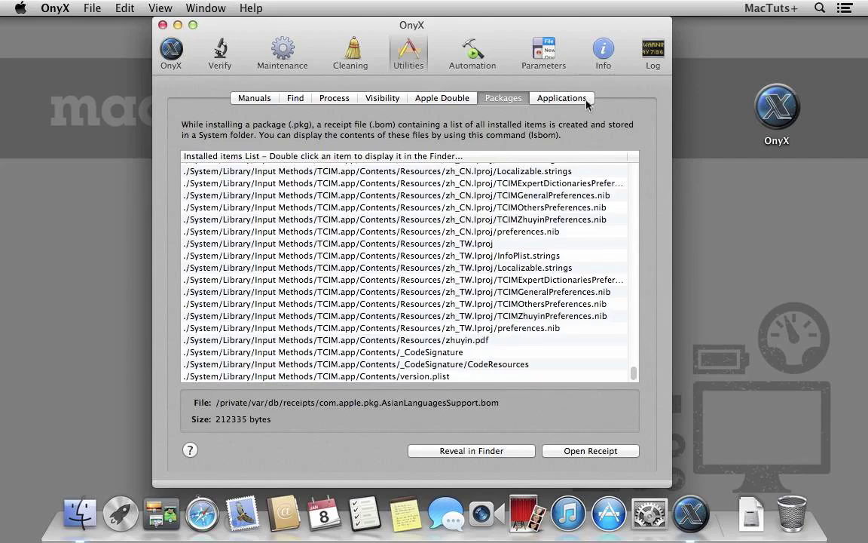
# Launch Screen Sharing and Network Diagnostics from the utilities' built-in applications, closing each without connecting or running anything.
pyautogui.click(537, 98)
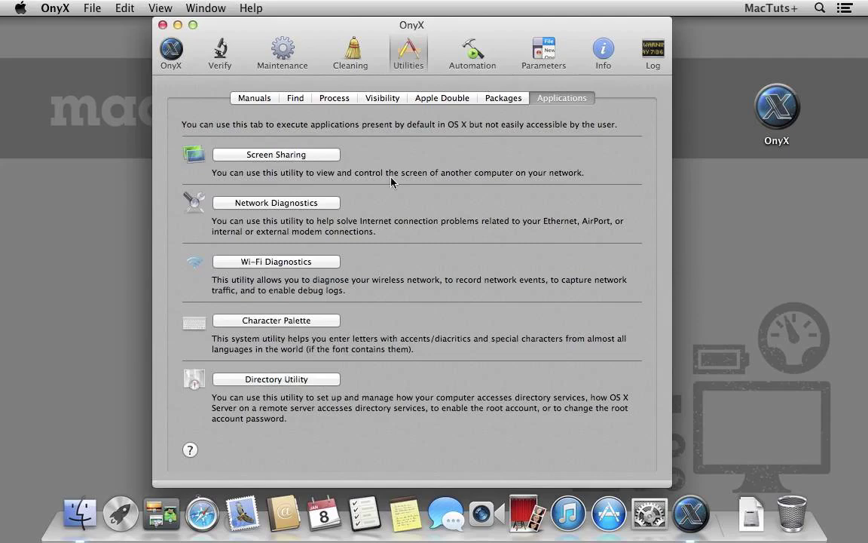
pyautogui.click(330, 156)
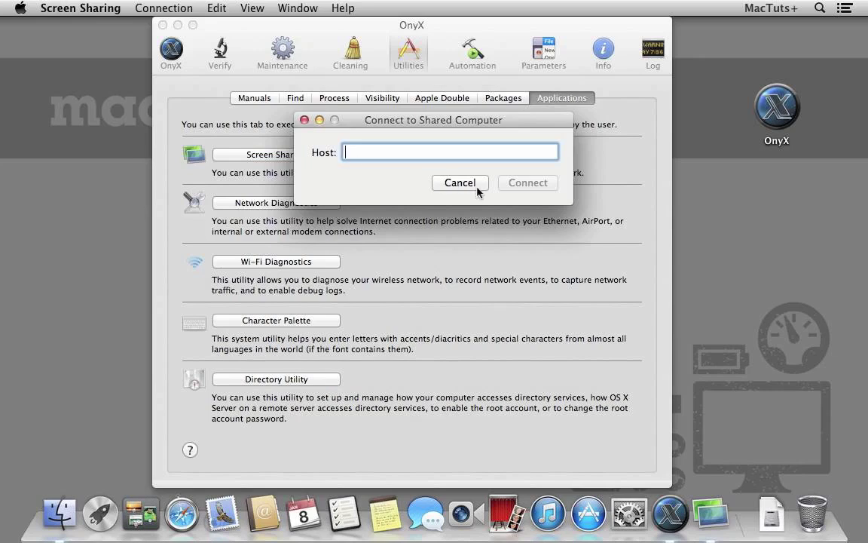
pyautogui.click(460, 183)
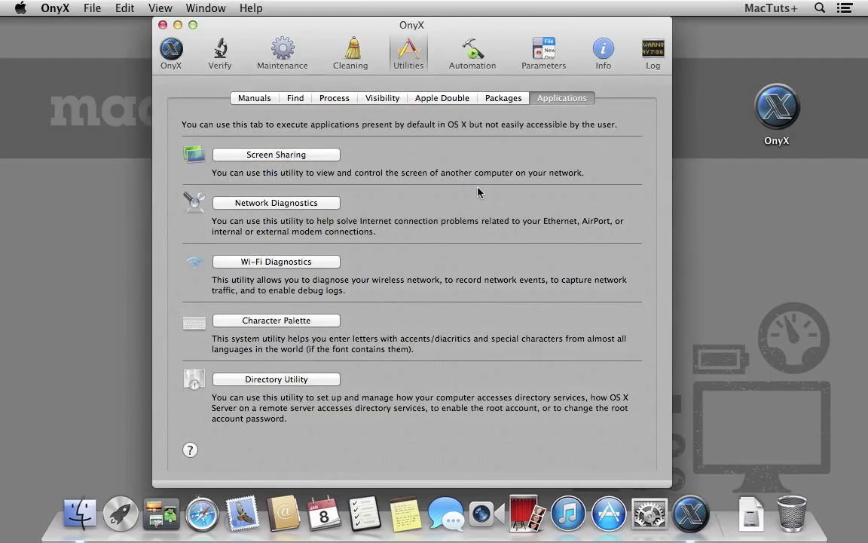
pyautogui.click(332, 202)
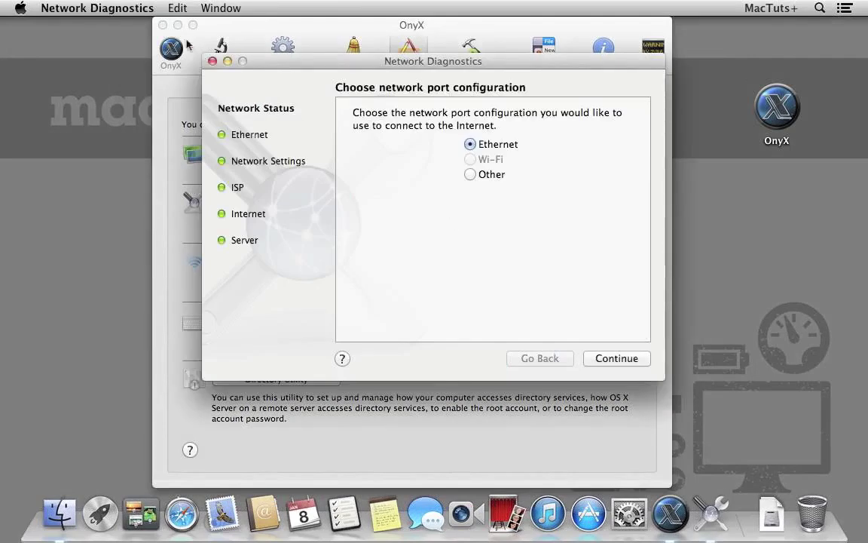
pyautogui.click(122, 8)
pyautogui.click(135, 109)
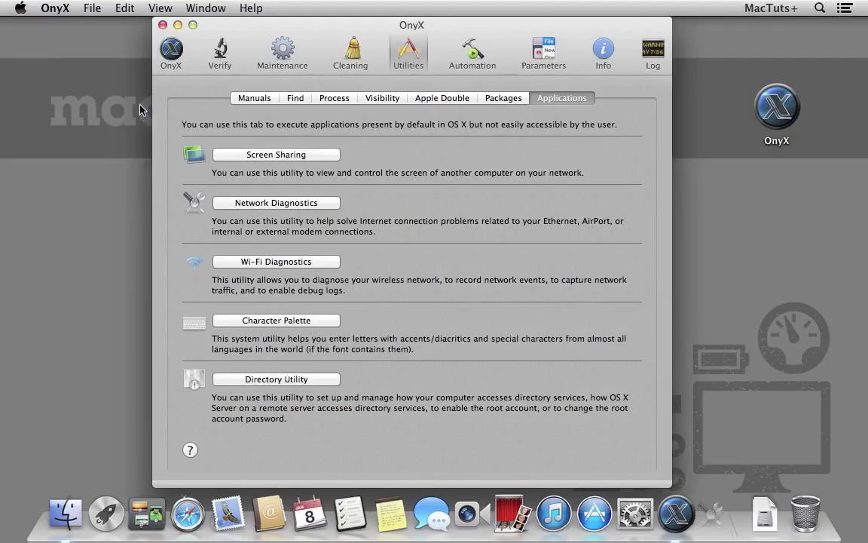
# Launch Wi-Fi Diagnostics, dismiss its warning and quit it without creating a report.
pyautogui.click(291, 262)
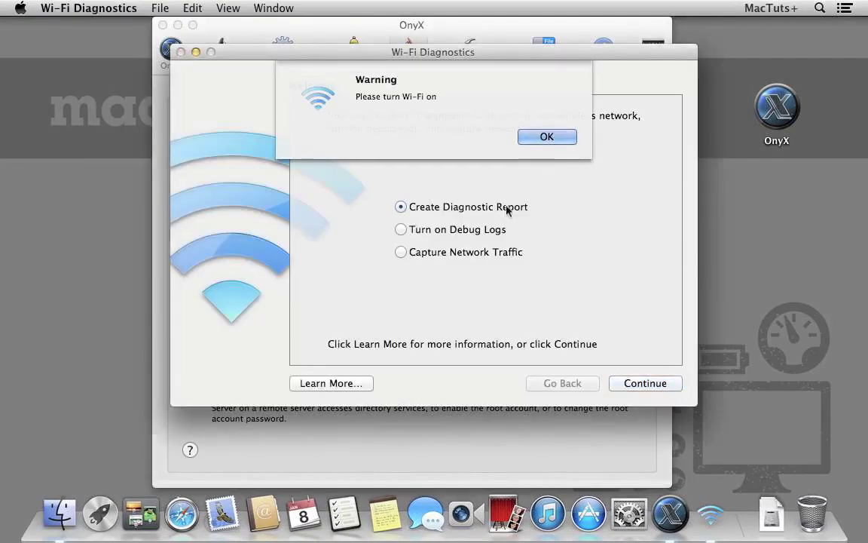
pyautogui.click(564, 138)
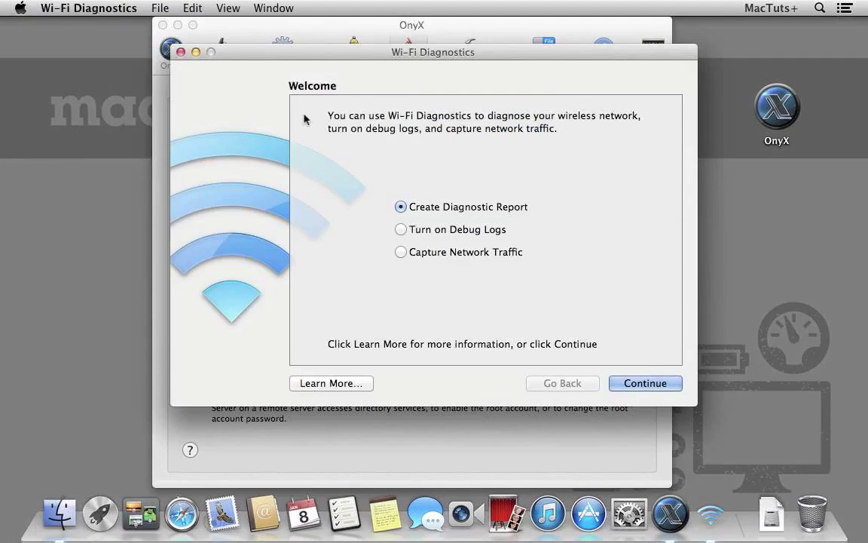
pyautogui.click(102, 9)
pyautogui.click(153, 149)
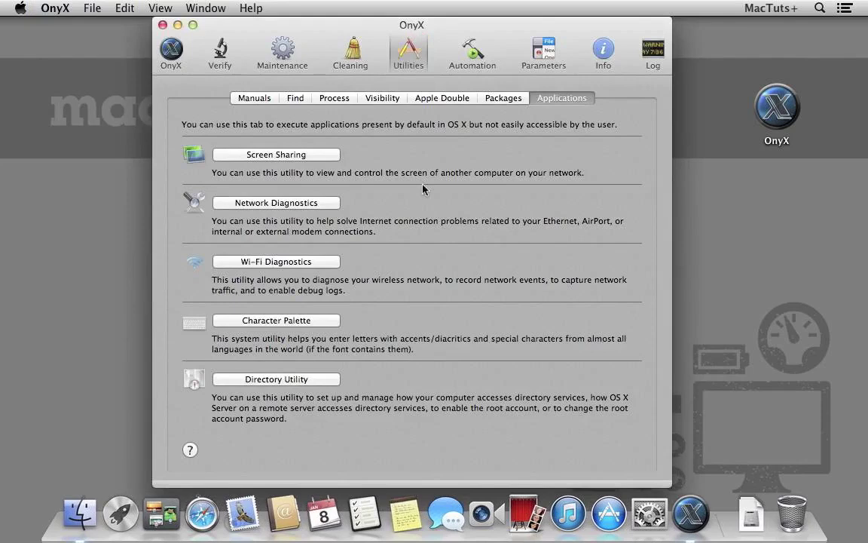
# Review the automation tasks and the General parameters, including the available intervals for automatic update checks, leaving them as they are.
pyautogui.click(473, 54)
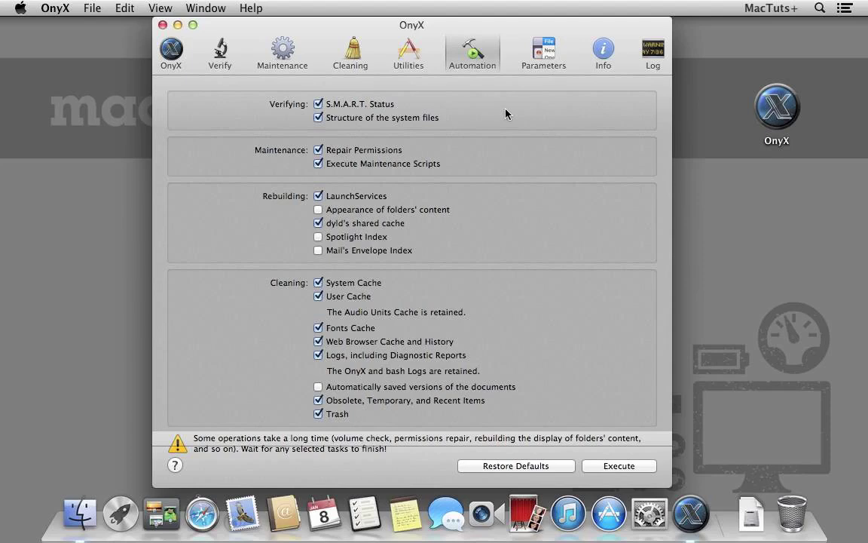
pyautogui.click(542, 50)
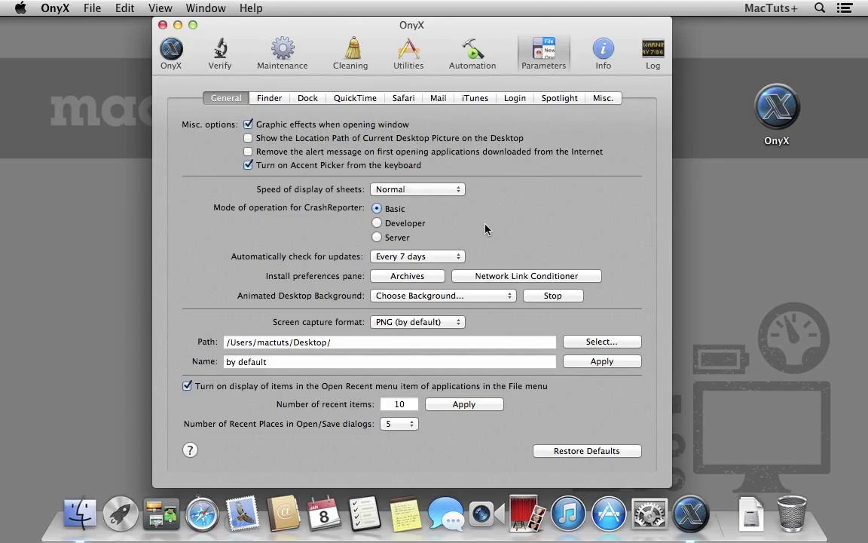
pyautogui.click(419, 257)
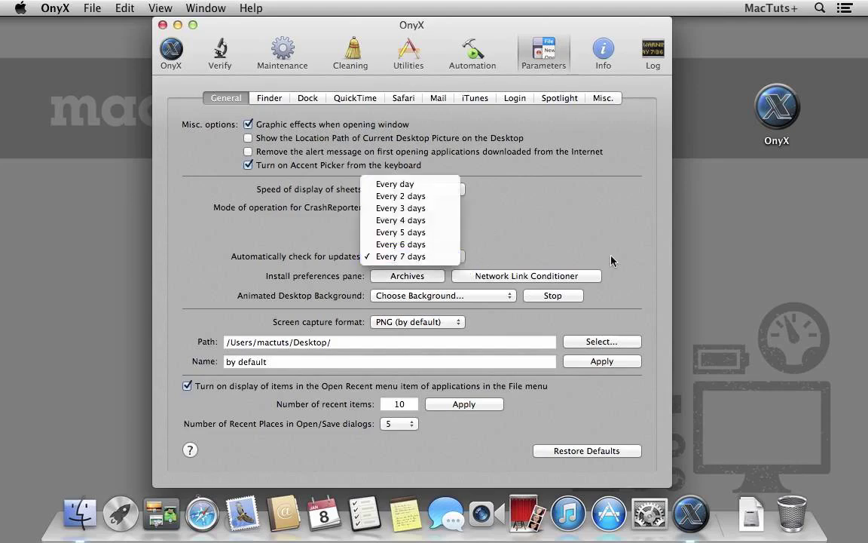
pyautogui.click(610, 260)
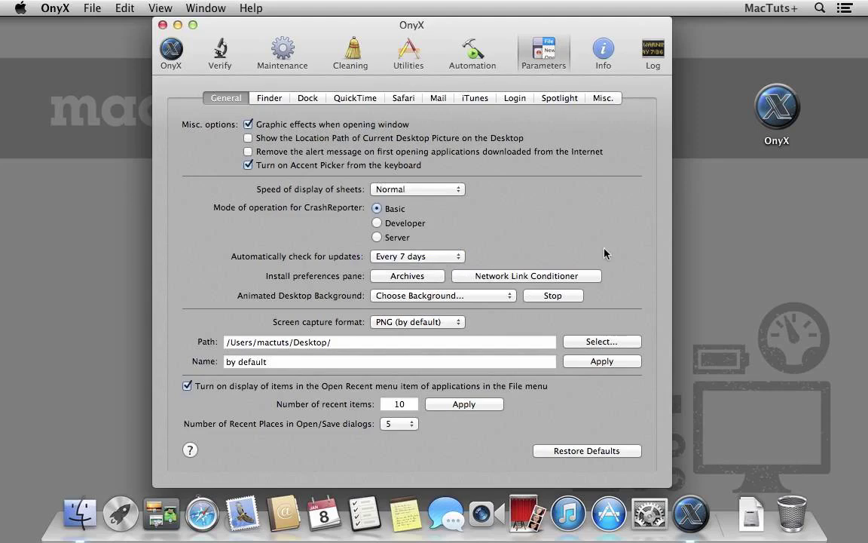
# Install the Archives preferences pane for all users of the computer, authorizing it with the account password.
pyautogui.click(437, 276)
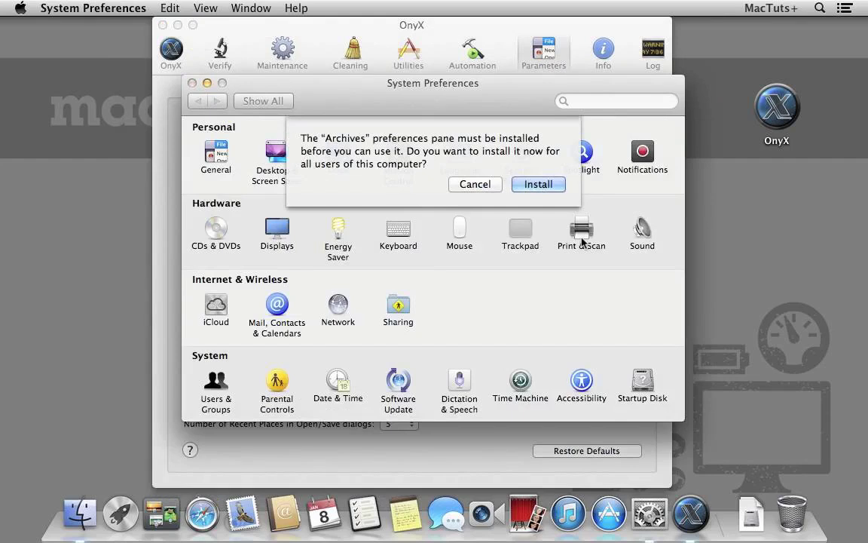
pyautogui.click(543, 187)
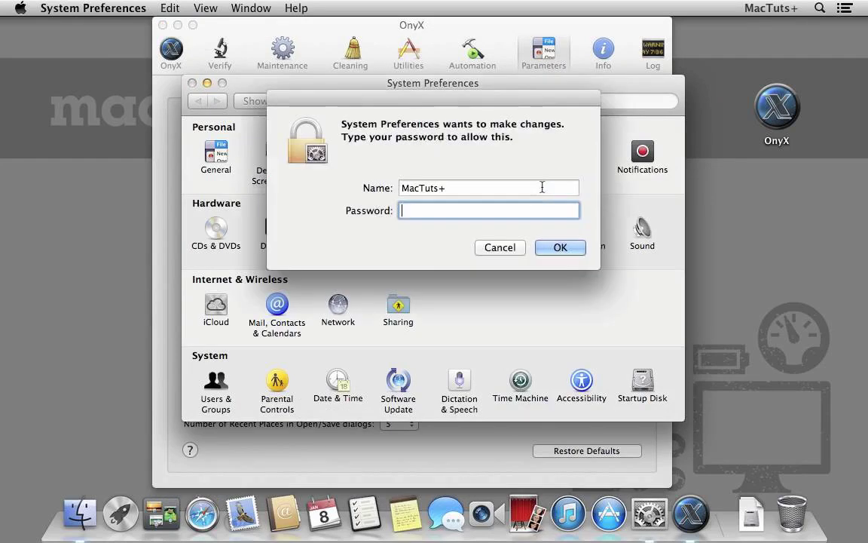
pyautogui.write('•••••')
pyautogui.press('Return')
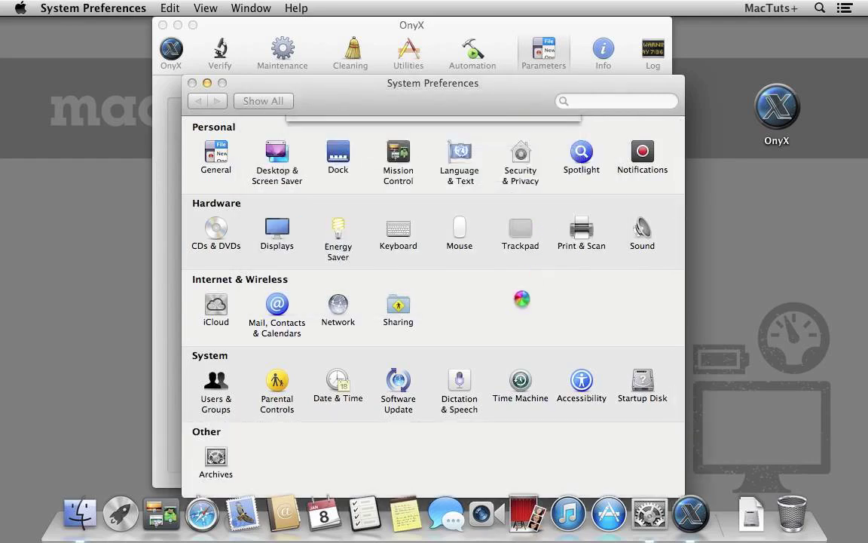
# Review the Archives pane's expanding and archiving options, return to the overview of all preferences and quit System Preferences.
pyautogui.moveTo(468, 84); pyautogui.dragTo(468, 58)
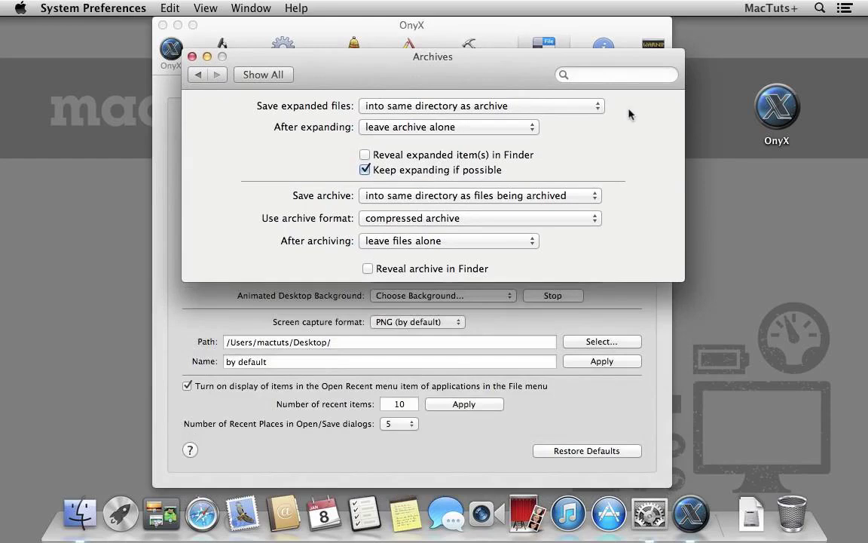
pyautogui.moveTo(484, 67); pyautogui.dragTo(469, 85)
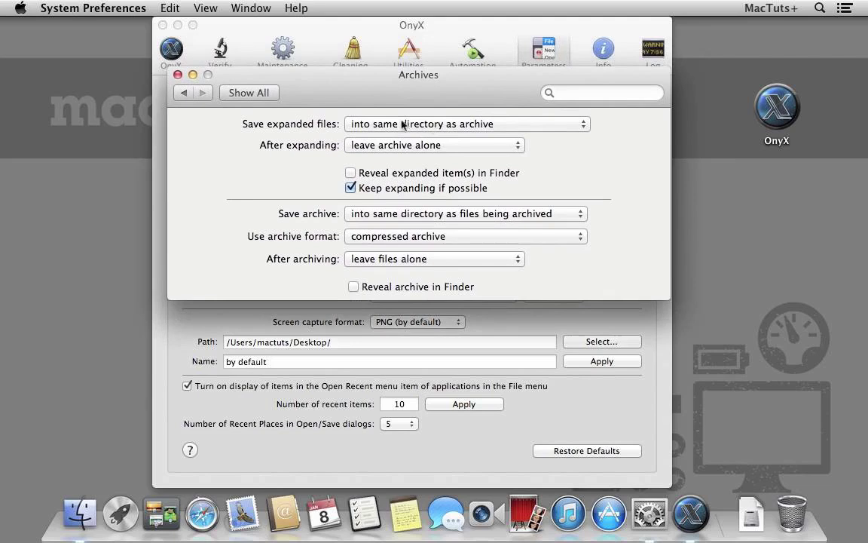
pyautogui.click(259, 92)
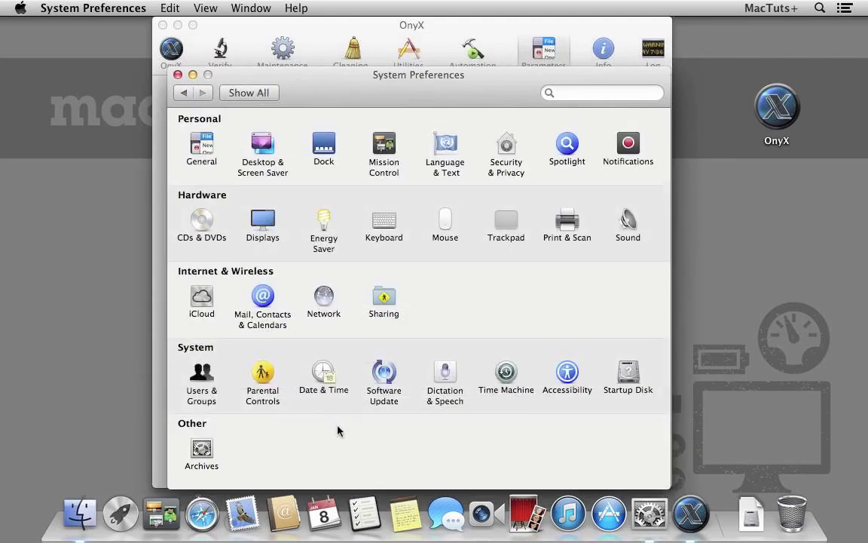
pyautogui.click(113, 9)
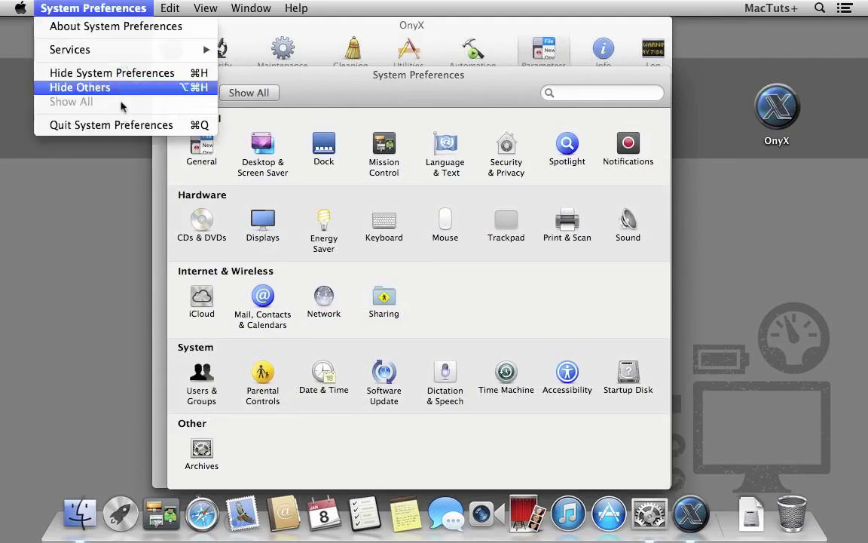
pyautogui.click(108, 125)
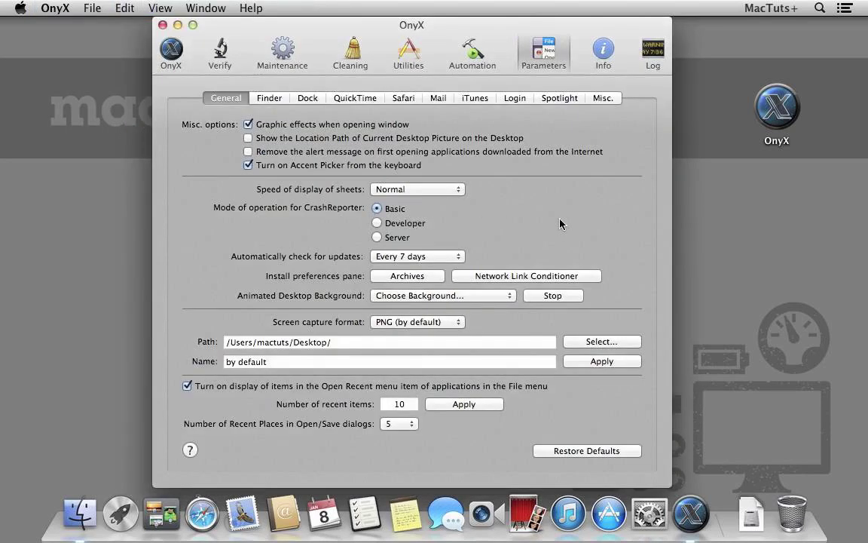
# Try Arabesque as the animated desktop background, view it on the desktop with the window moved aside, and stop it.
pyautogui.click(500, 296)
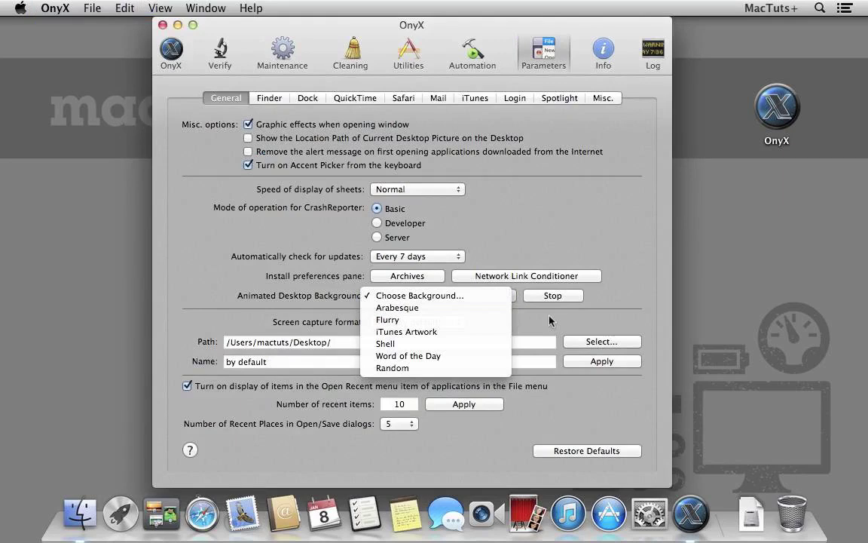
pyautogui.click(505, 309)
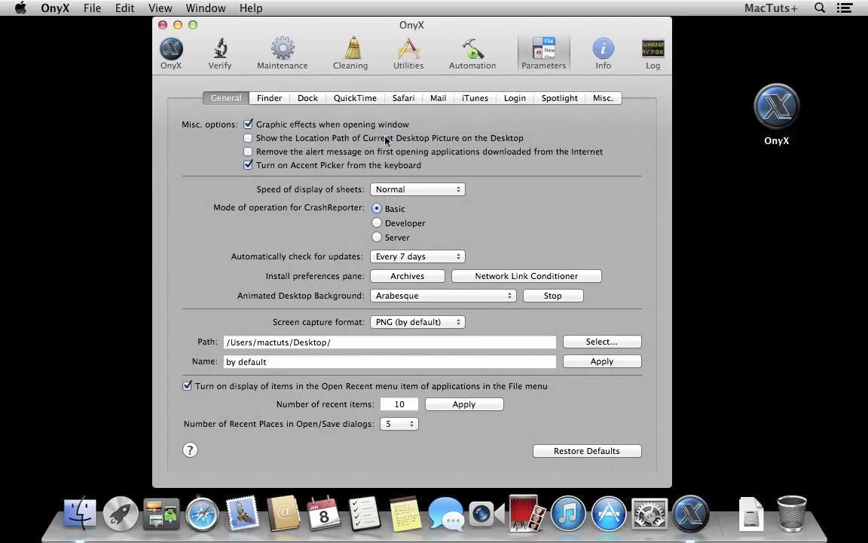
pyautogui.moveTo(275, 28); pyautogui.dragTo(779, 77)
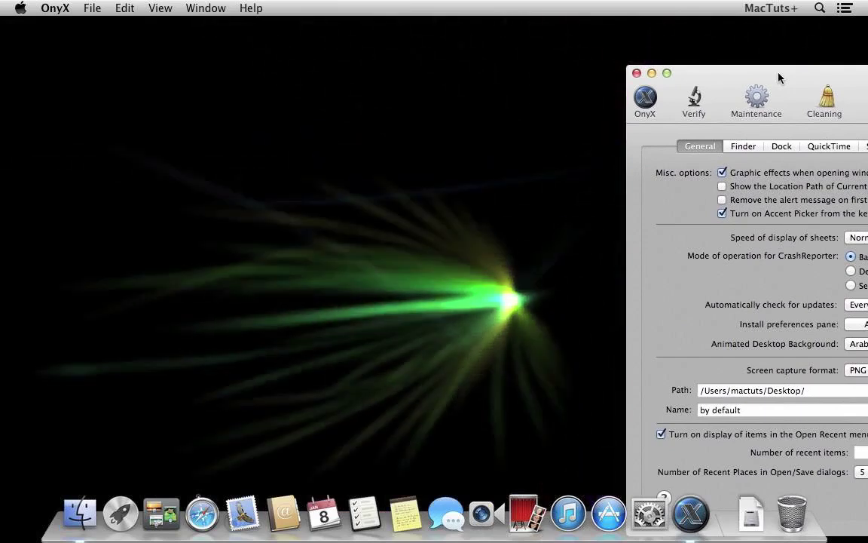
pyautogui.moveTo(778, 78); pyautogui.dragTo(309, 35)
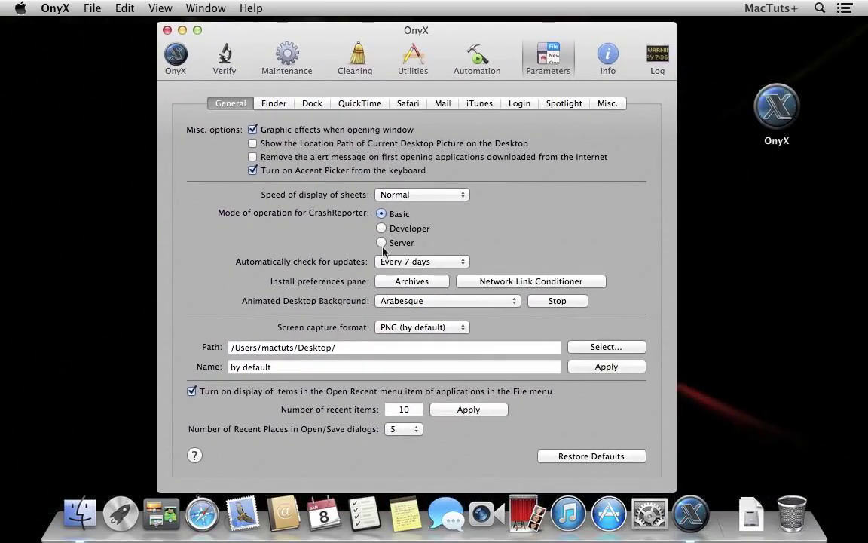
pyautogui.click(380, 301)
pyautogui.click(567, 316)
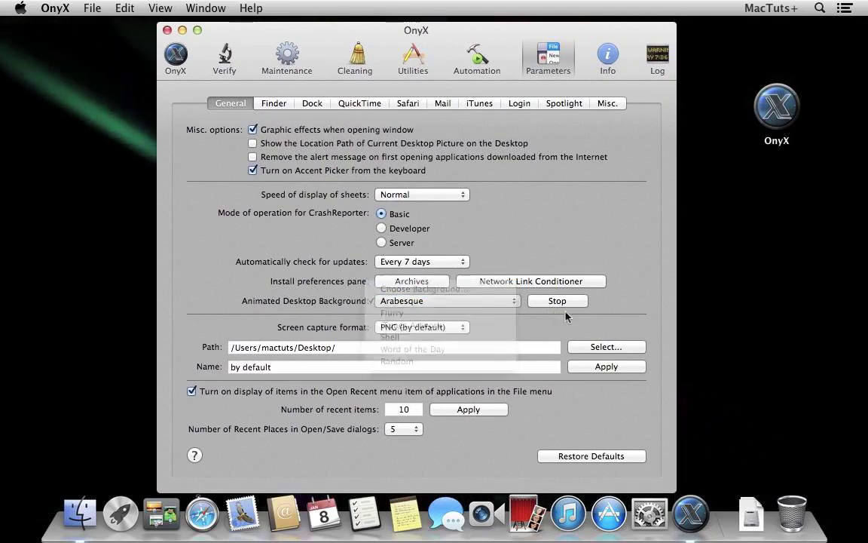
pyautogui.click(579, 303)
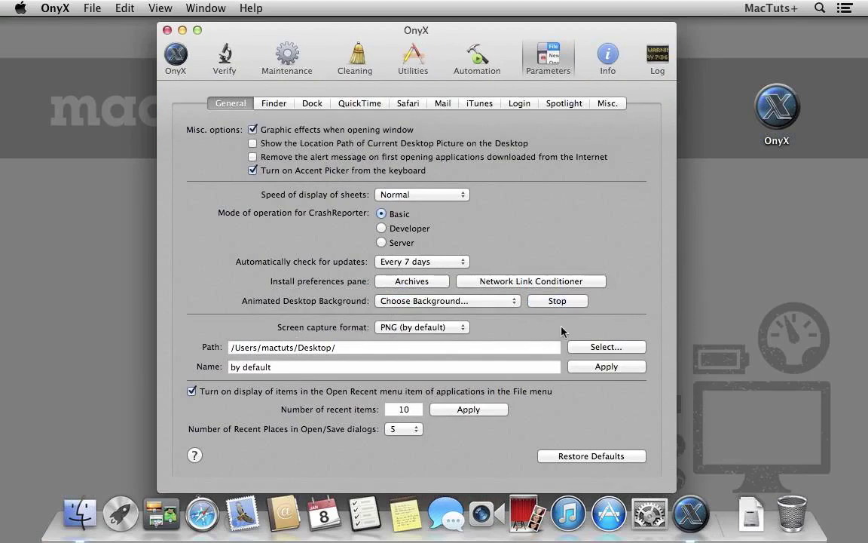
# Review the screen capture formats, set the capture name to "mac" and apply it, and capture an image of the OnyX window.
pyautogui.click(396, 328)
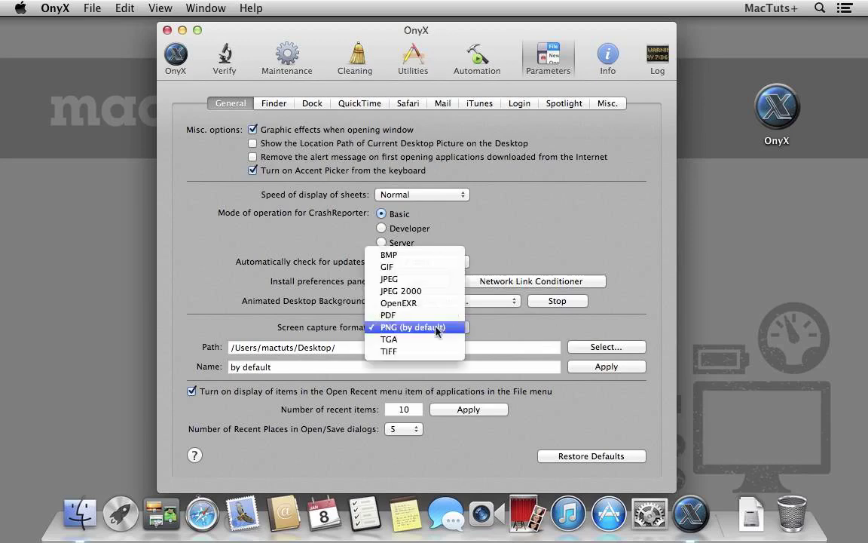
pyautogui.click(543, 327)
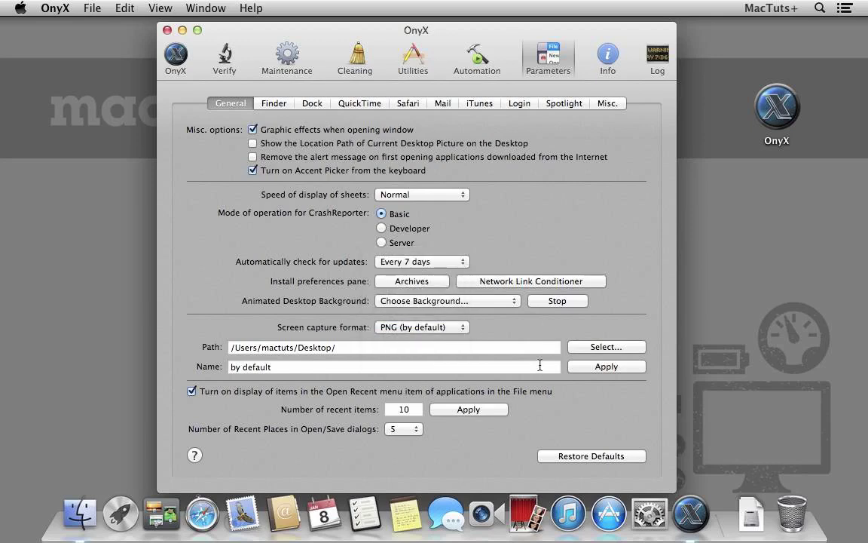
pyautogui.click(539, 366)
pyautogui.write('mac')
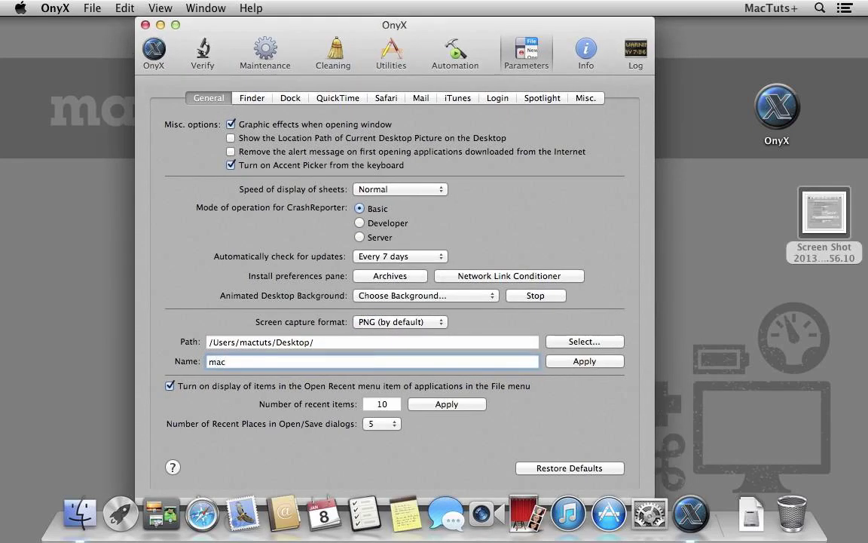
pyautogui.click(569, 362)
pyautogui.press('super+shift+4')
pyautogui.press('space')
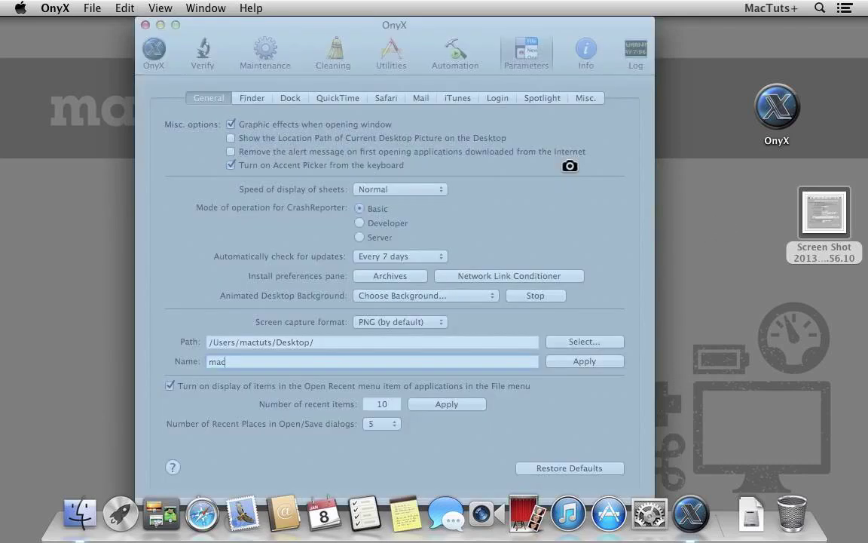
pyautogui.click(570, 166)
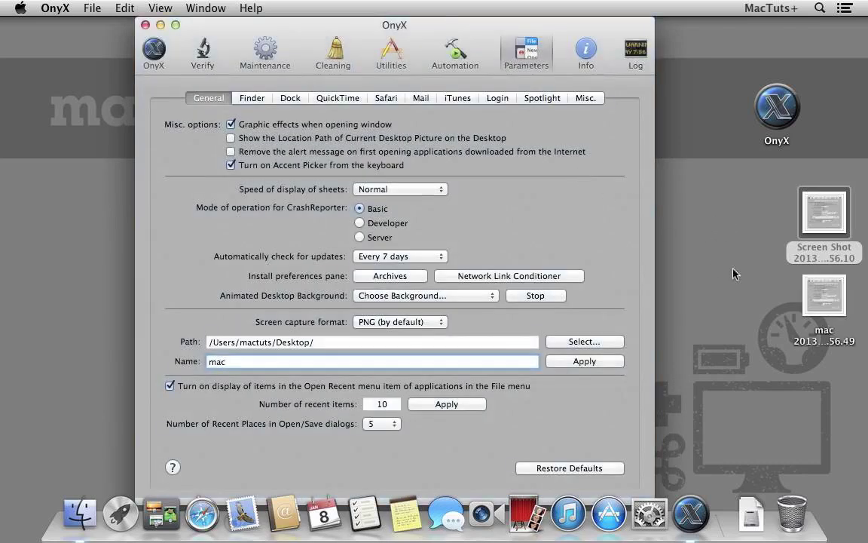
# View the new "mac" screenshot from the desktop in Preview, and quit Preview.
pyautogui.click(834, 346)
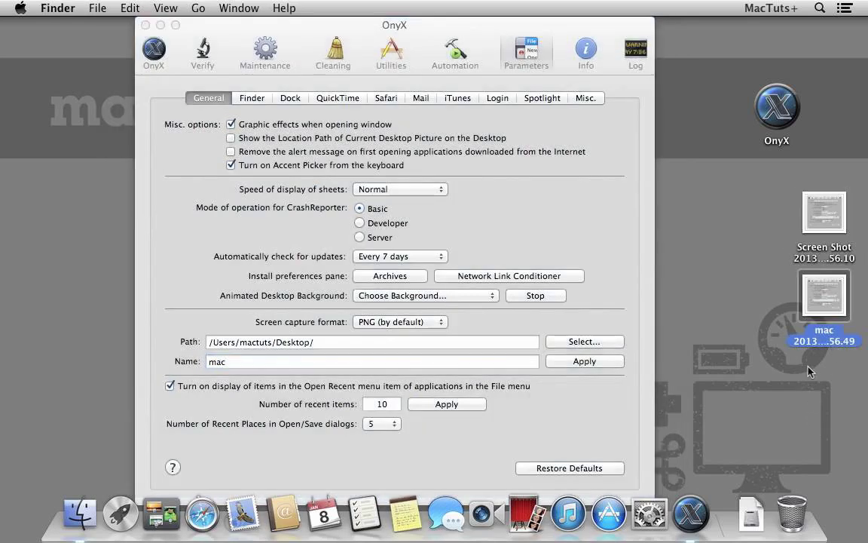
pyautogui.doubleClick(831, 317)
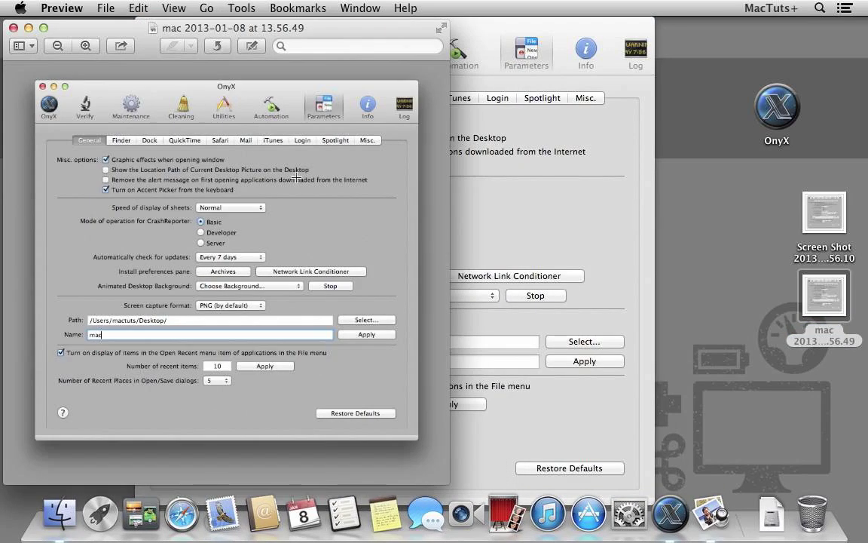
pyautogui.click(62, 9)
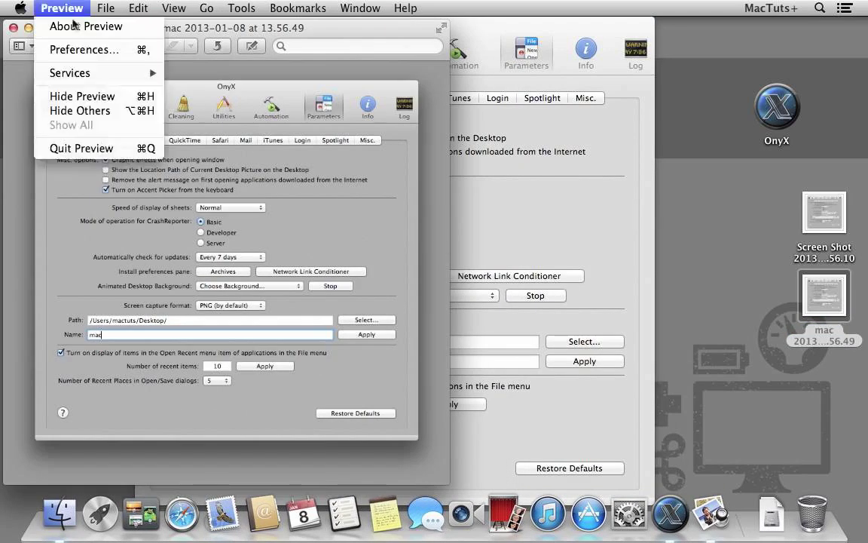
pyautogui.click(81, 148)
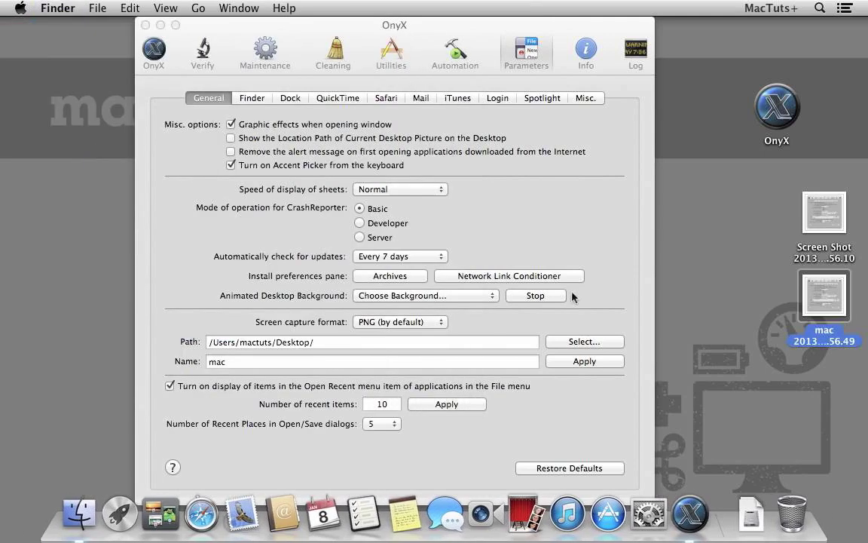
# Check the file kind in the "mac" screenshot's file information, and close the info window.
pyautogui.rightClick(824, 307)
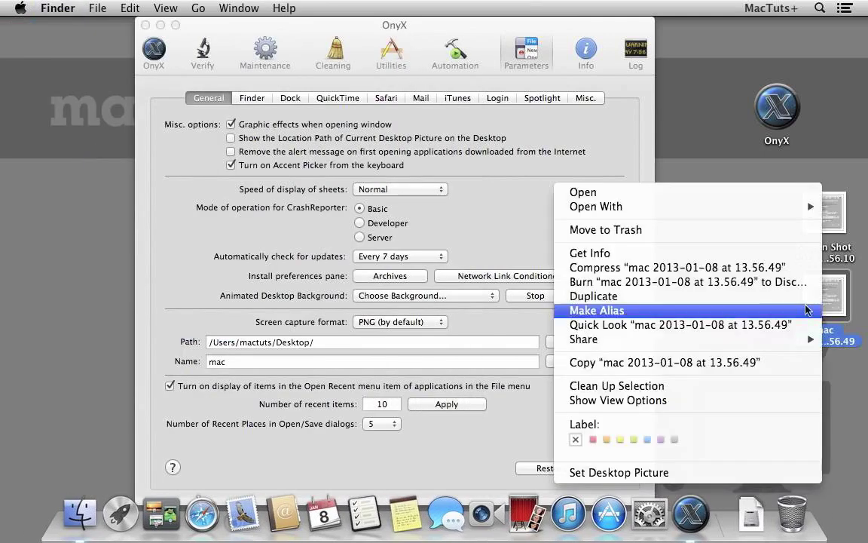
pyautogui.click(774, 257)
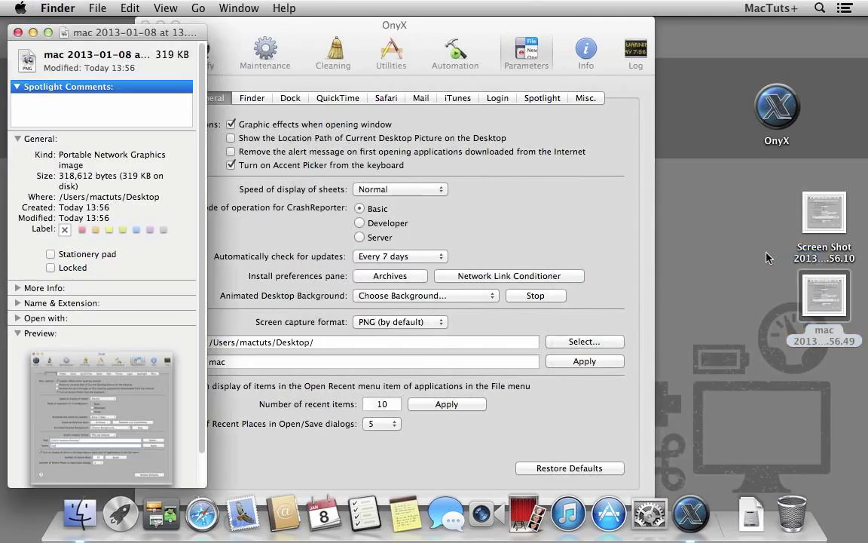
pyautogui.tripleClick(81, 151)
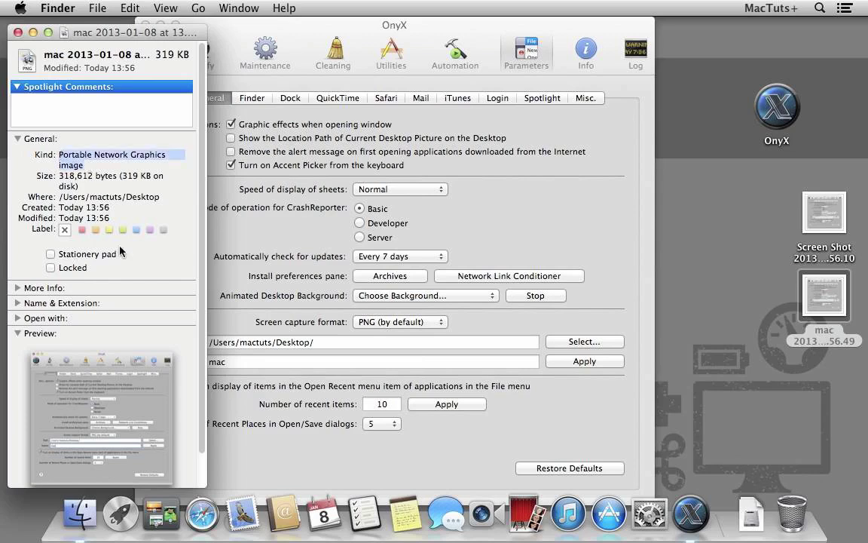
pyautogui.click(33, 33)
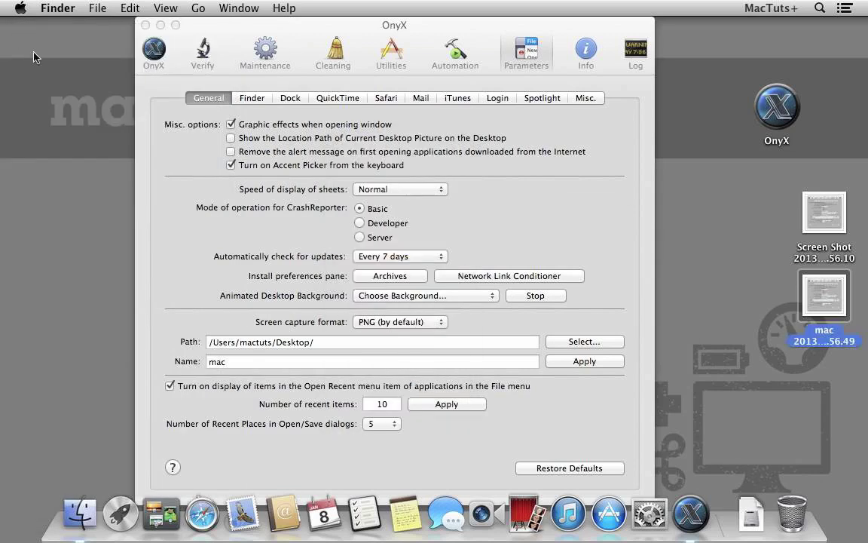
# Set the screen capture format to JPEG, allow the SystemUIServer process to relaunch, and capture the OnyX window again.
pyautogui.click(394, 322)
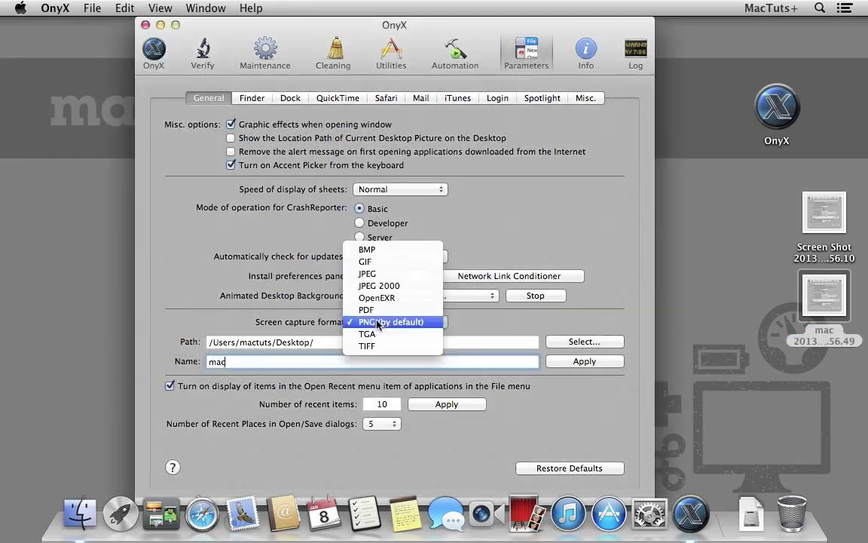
pyautogui.click(382, 275)
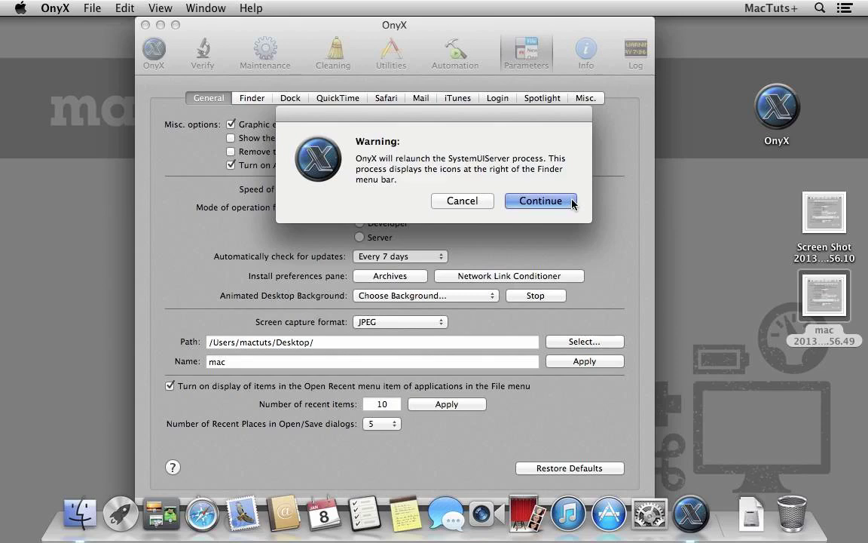
pyautogui.click(573, 204)
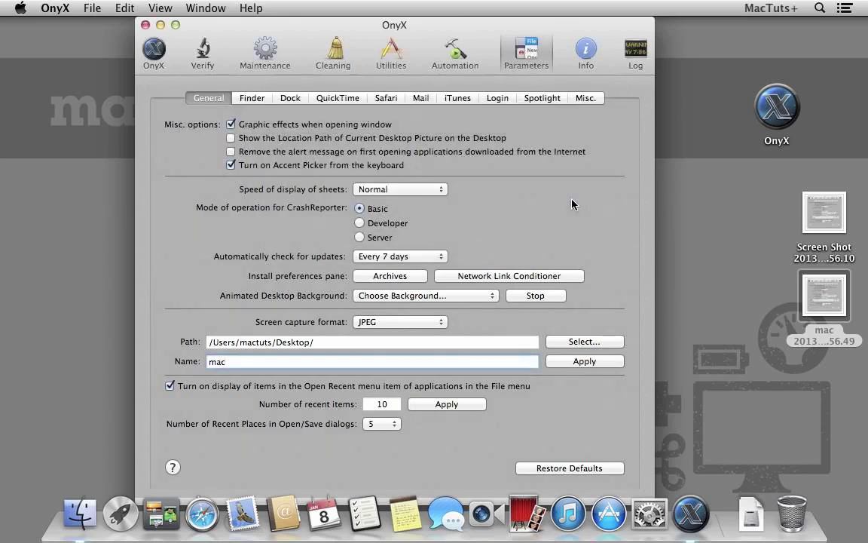
pyautogui.press('super+shift+4')
pyautogui.press('space')
pyautogui.click(573, 205)
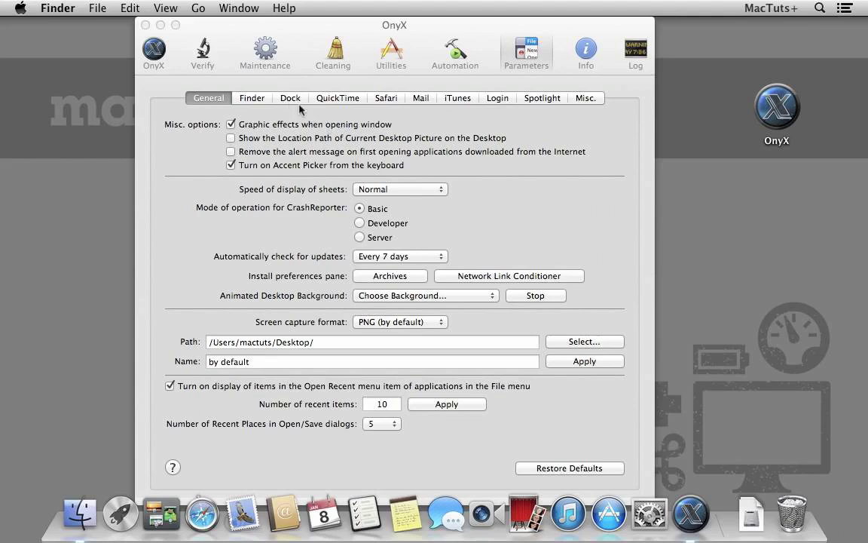
# Try the Finder parameter "Show hidden files and folders", check the hidden files on the desktop, and turn the option back off.
pyautogui.click(248, 98)
pyautogui.click(248, 98)
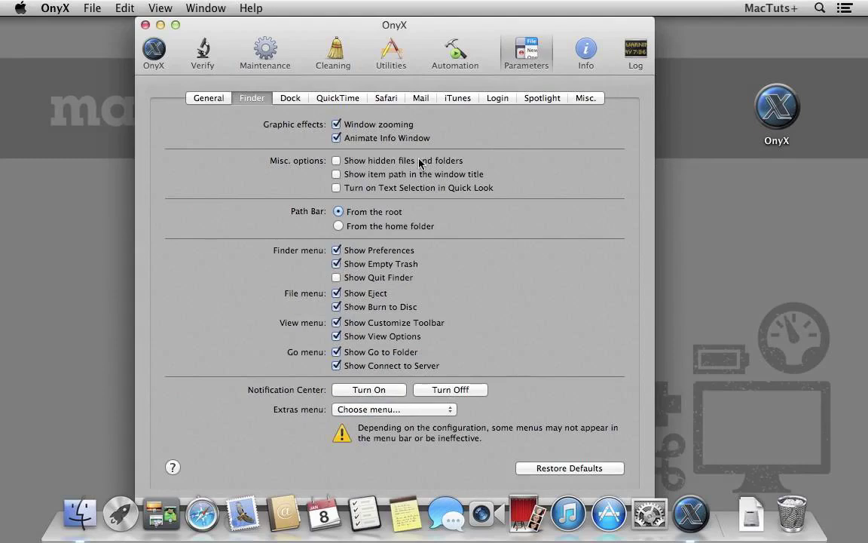
pyautogui.click(377, 160)
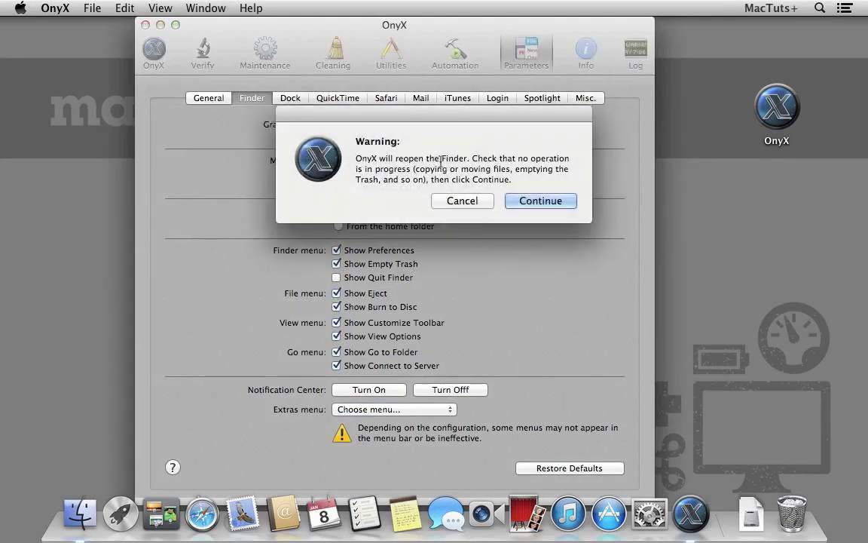
pyautogui.click(563, 204)
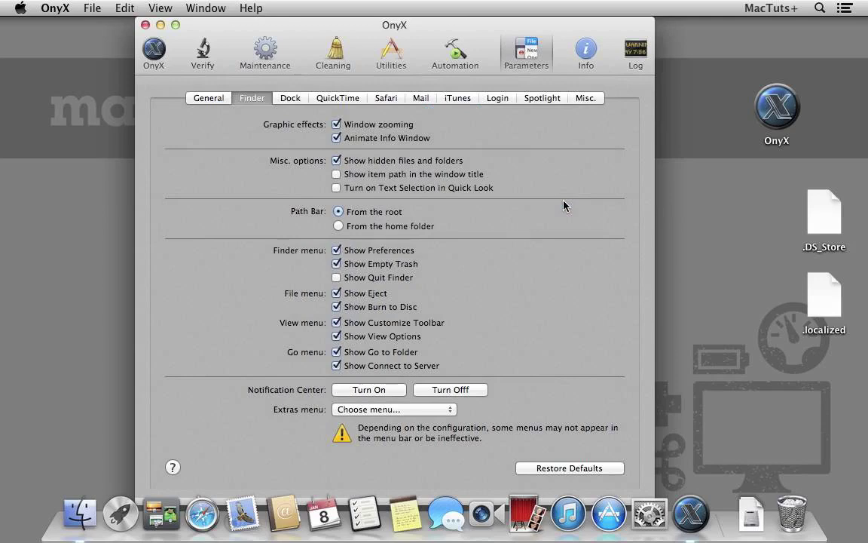
pyautogui.moveTo(703, 190); pyautogui.dragTo(770, 384)
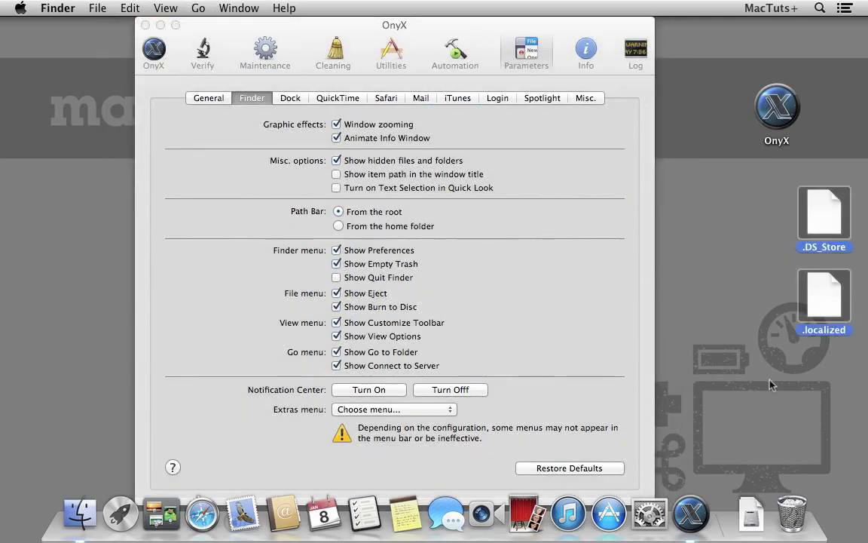
pyautogui.click(770, 384)
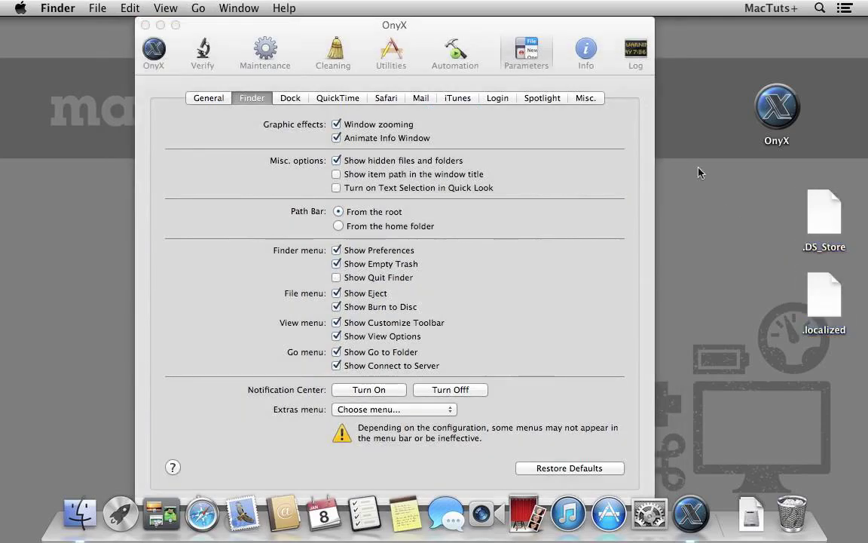
pyautogui.click(445, 160)
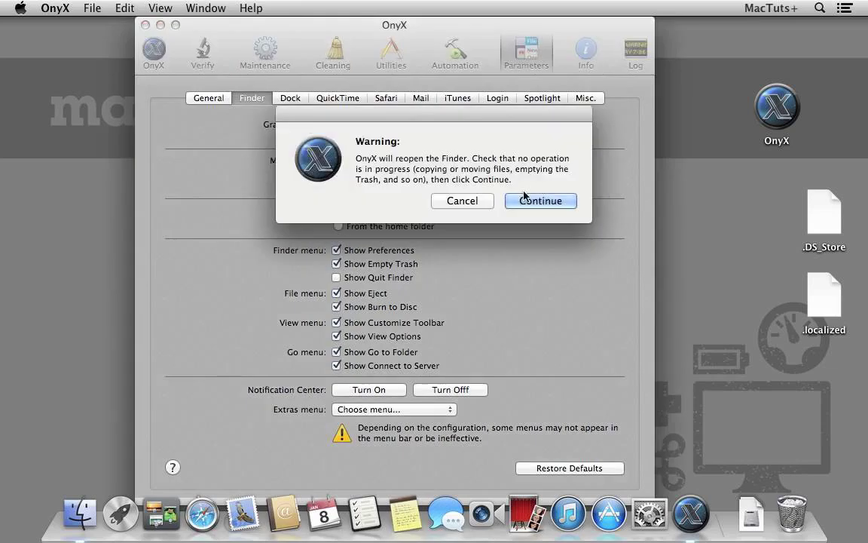
pyautogui.click(525, 196)
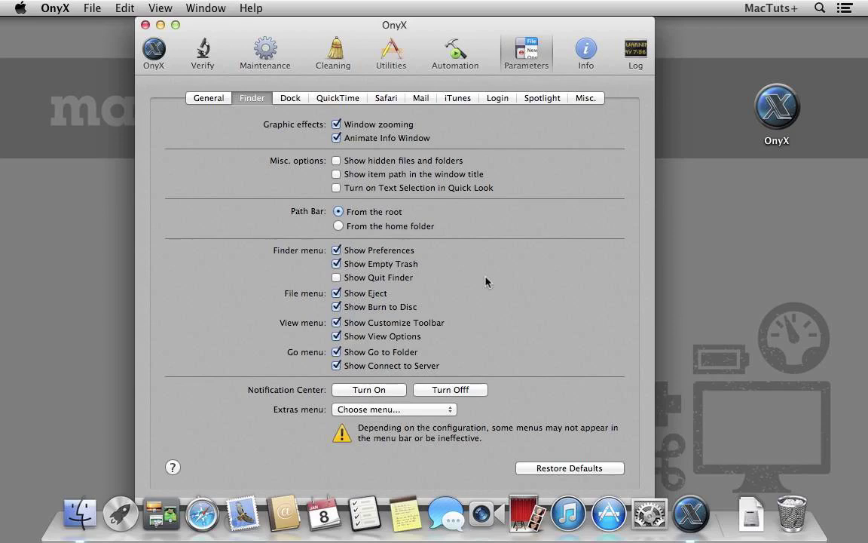
# Look up the burn command in Finder's File menu with OnyX selected, and turn off Show Burn to Disc in the Finder parameters.
pyautogui.click(788, 107)
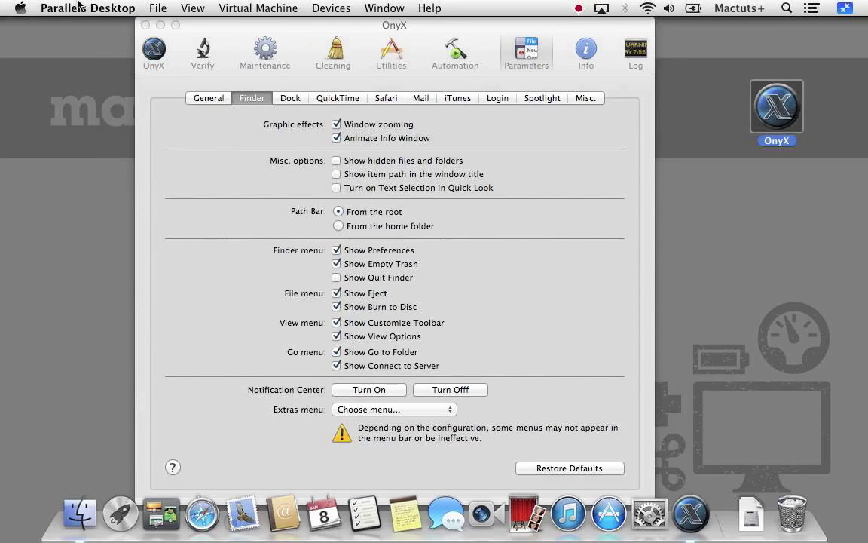
pyautogui.click(68, 7)
pyautogui.click(74, 235)
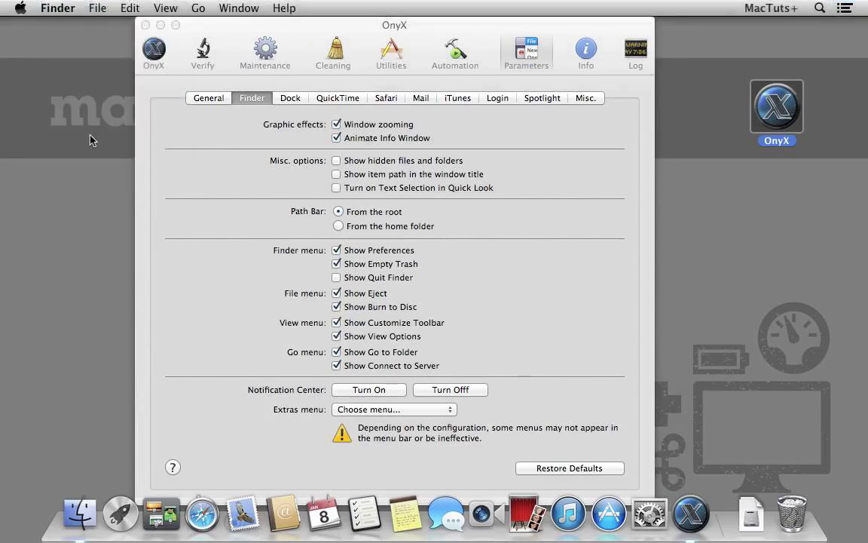
pyautogui.click(97, 8)
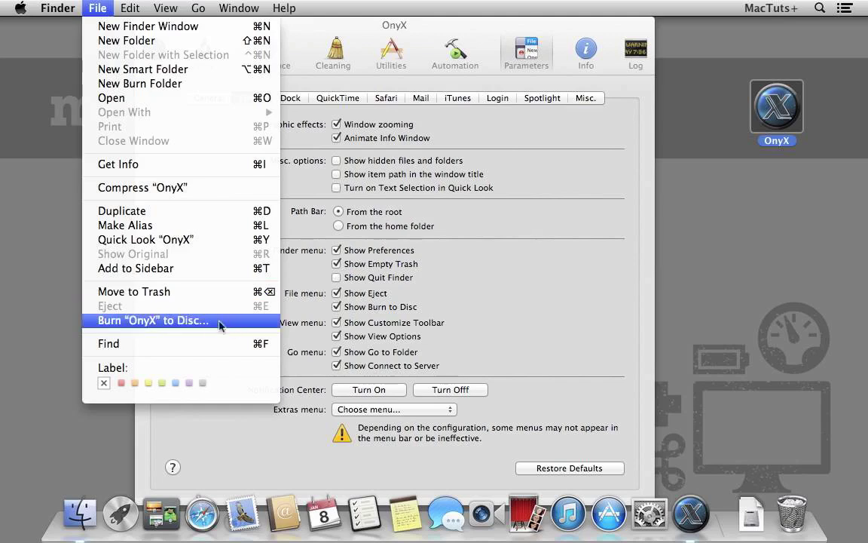
pyautogui.click(540, 257)
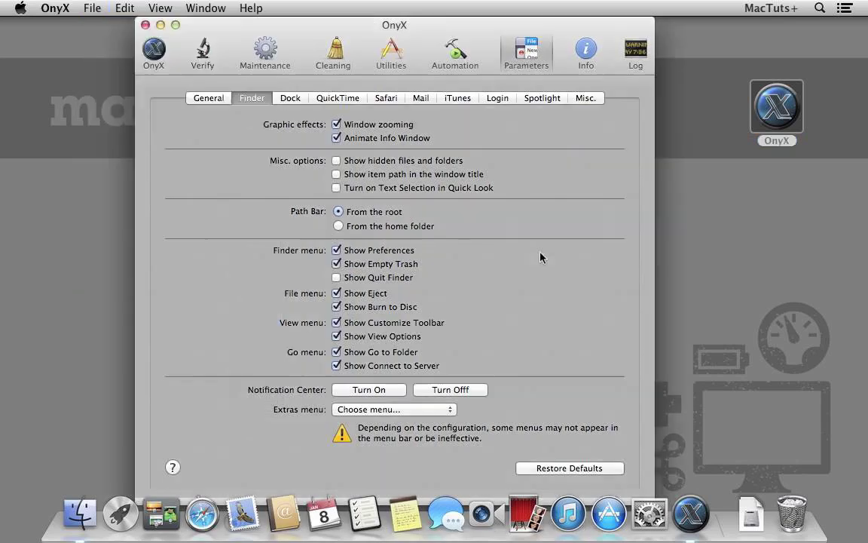
pyautogui.click(340, 306)
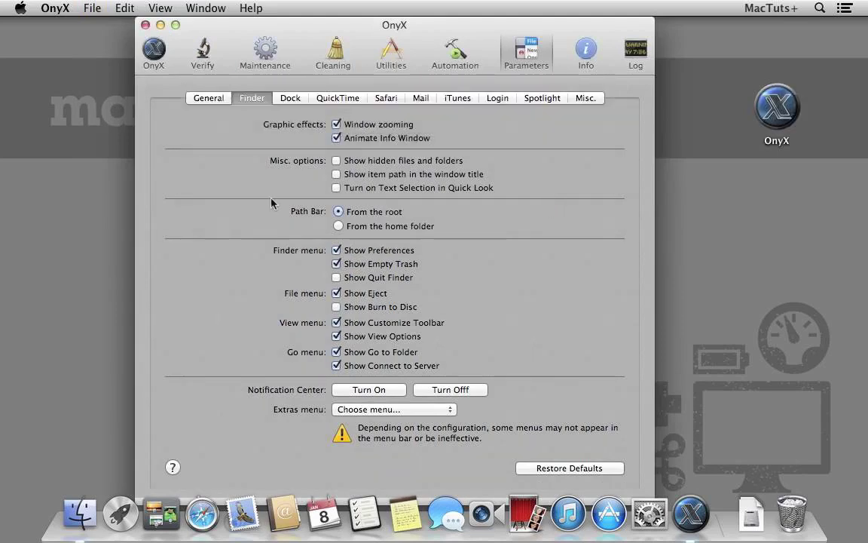
# Check Finder's File menu for the burn command with the OnyX desktop icon selected.
pyautogui.click(87, 28)
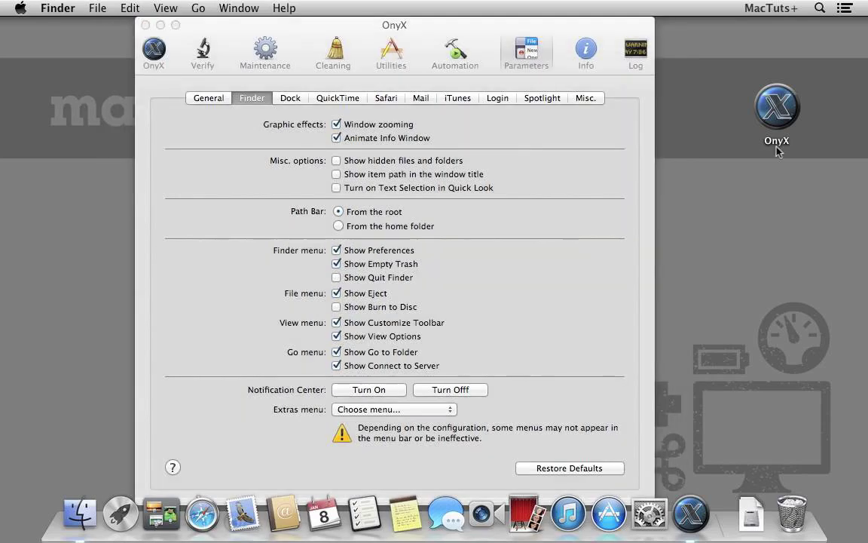
pyautogui.click(778, 148)
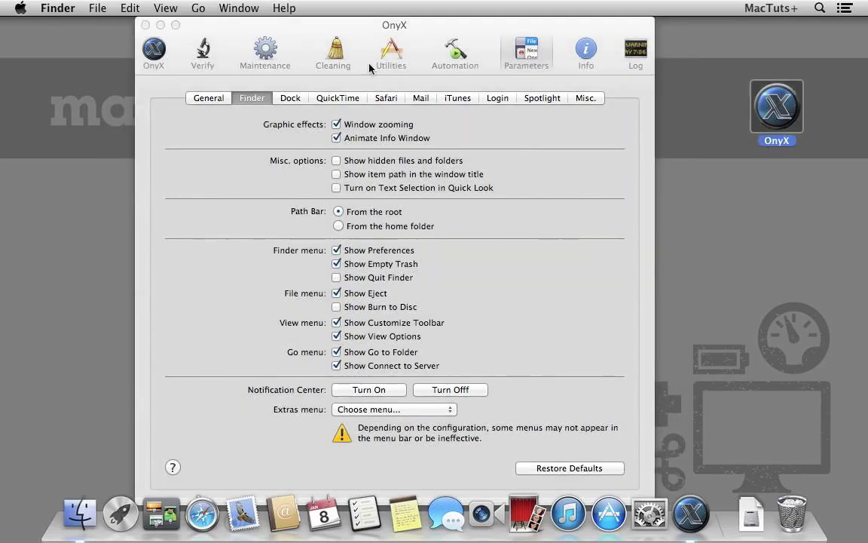
pyautogui.click(98, 9)
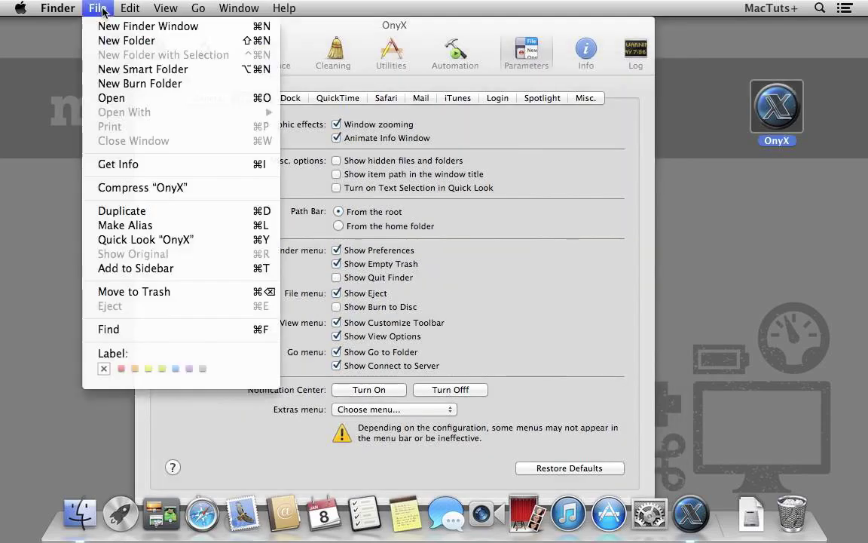
pyautogui.click(66, 238)
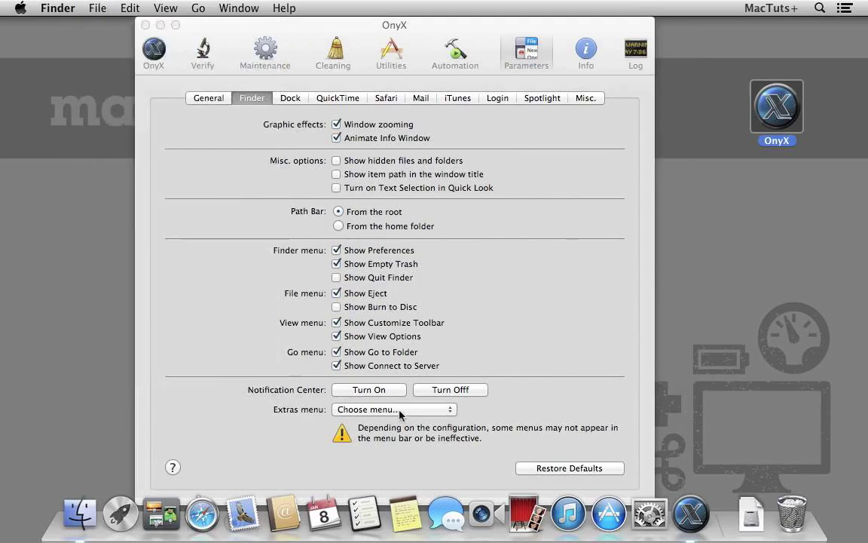
# Add the Volume and Eject extras menus to the menu bar through the Finder parameters.
pyautogui.click(401, 411)
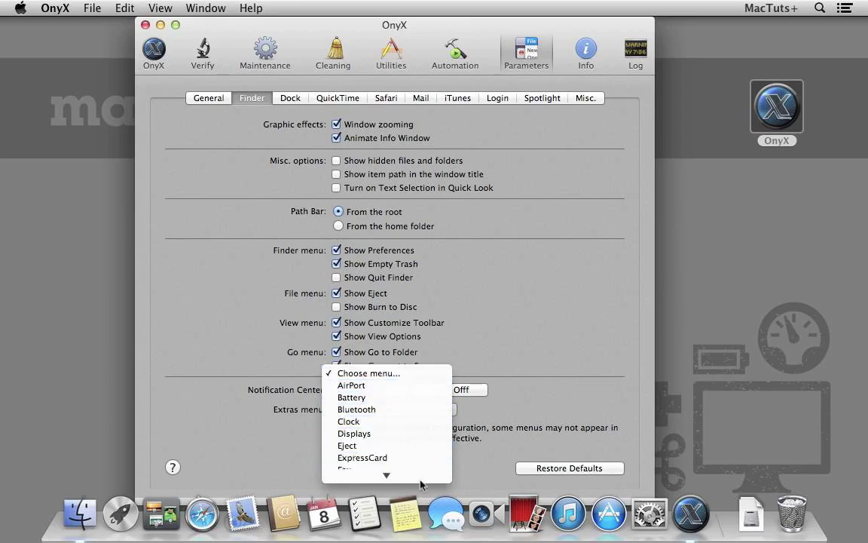
pyautogui.moveTo(420, 492)
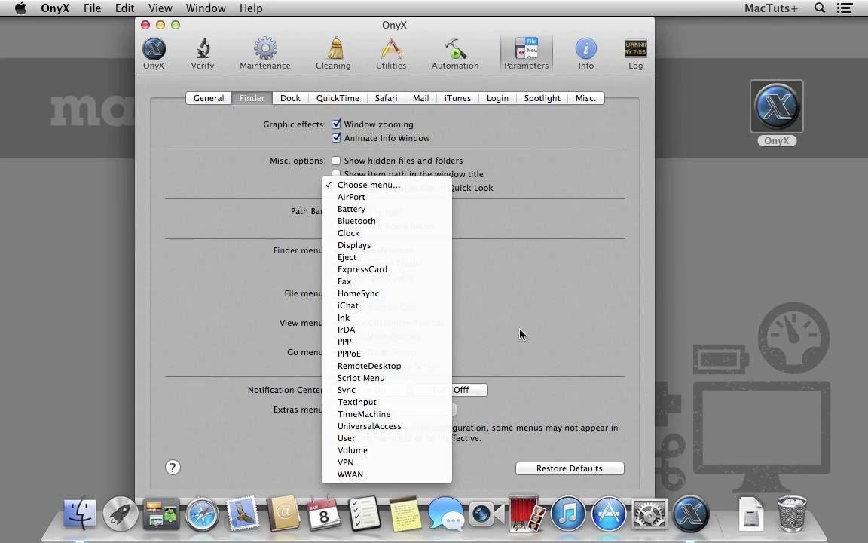
pyautogui.click(407, 451)
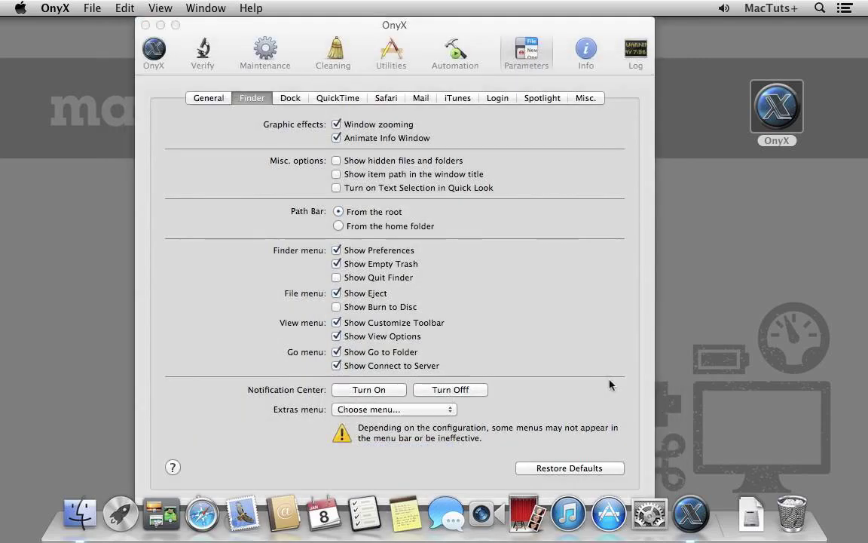
pyautogui.click(451, 408)
pyautogui.scroll(-3, 441, 465)
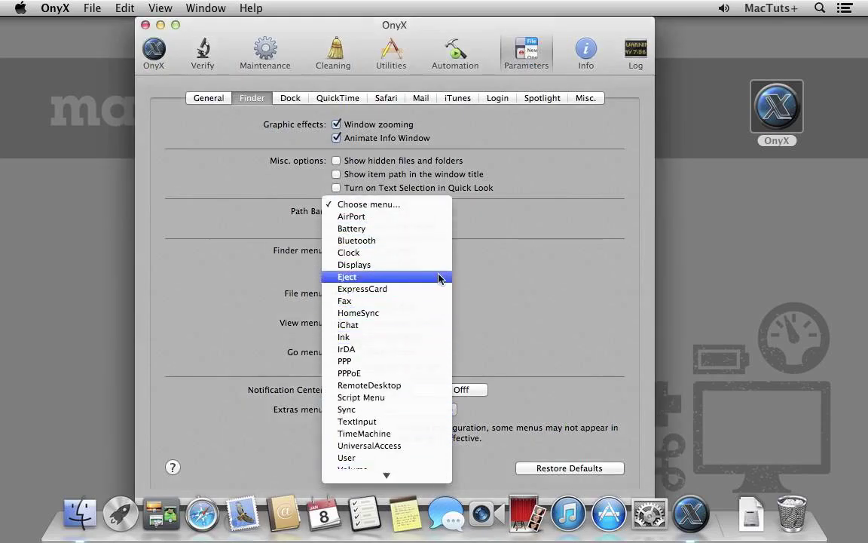
pyautogui.click(440, 278)
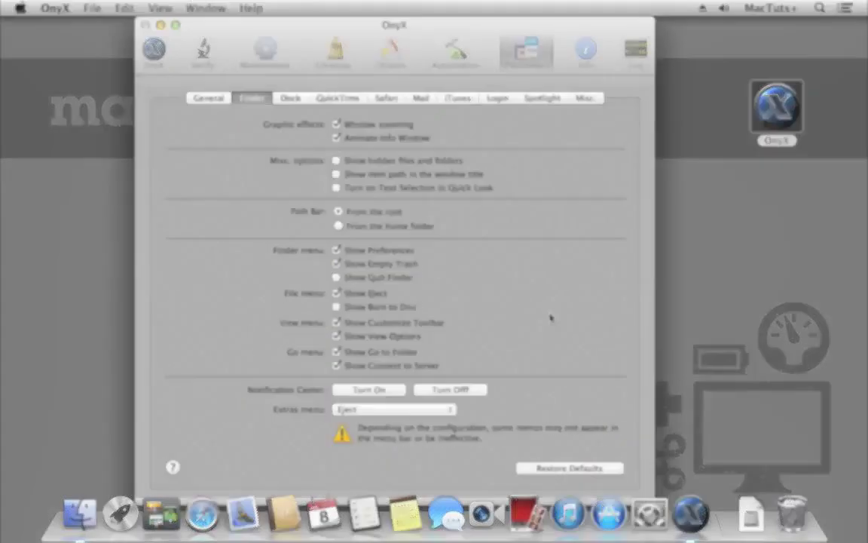
# Turn on the login window message in the Login parameters, and apply the text "Hi MacTuts+!!!".
pyautogui.click(498, 98)
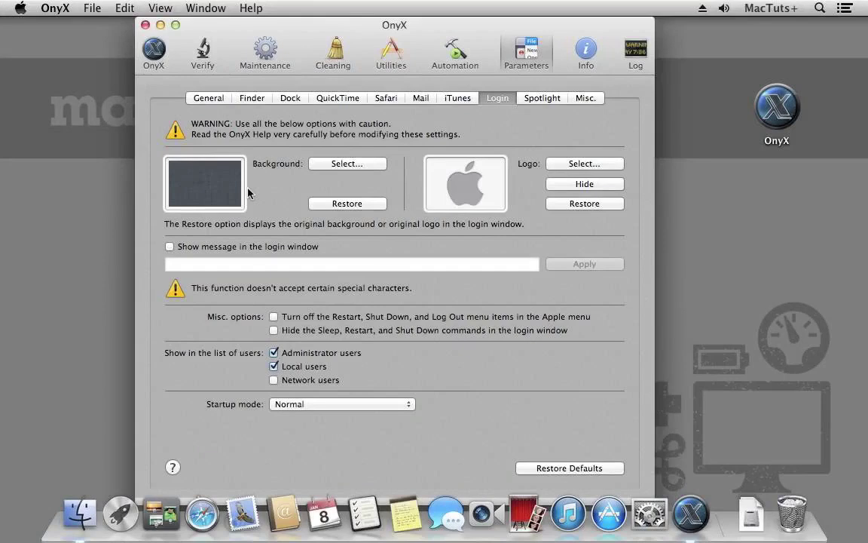
pyautogui.click(290, 251)
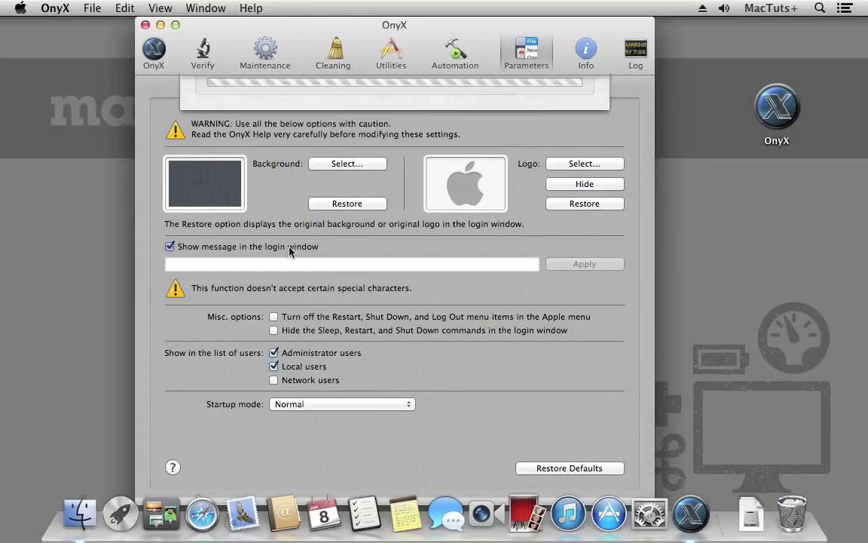
pyautogui.click(373, 269)
pyautogui.write('Hi M')
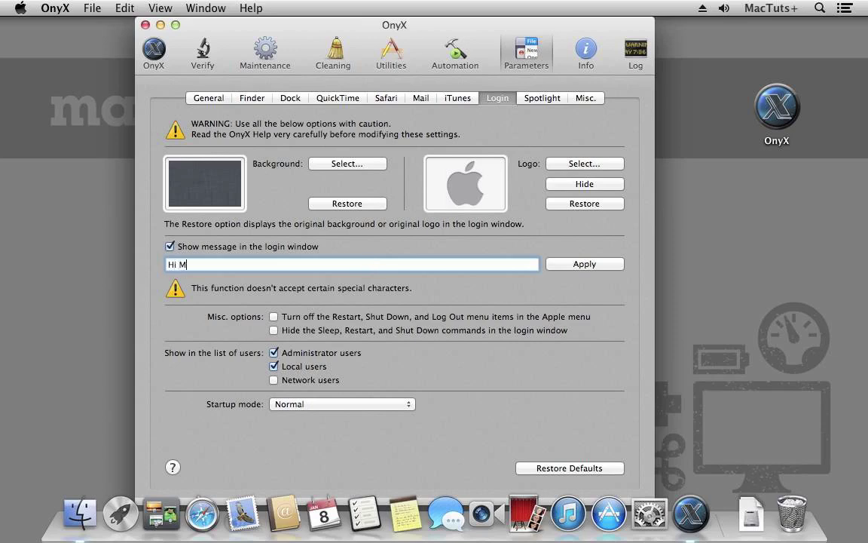
pyautogui.write('acTuts+!!!')
pyautogui.click(620, 264)
# Look over the startup mode options, and check the message in the login window before logging back in with the account password.
pyautogui.click(411, 405)
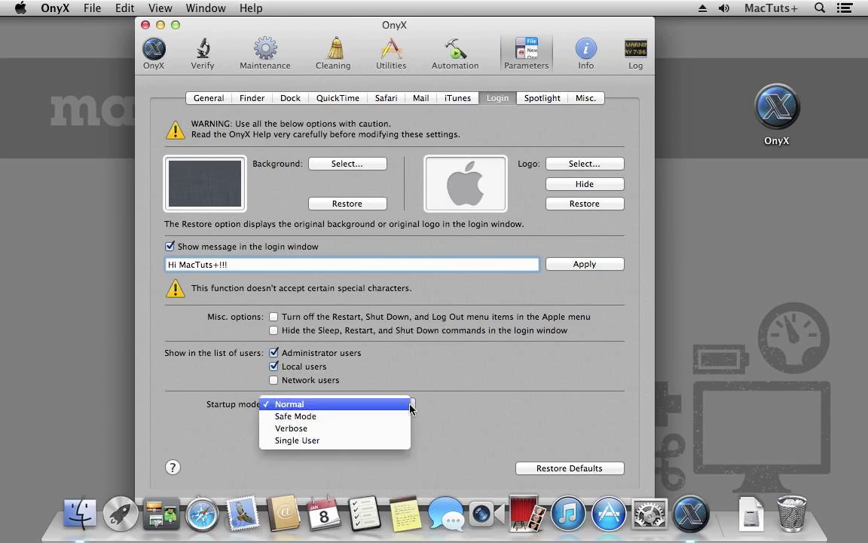
pyautogui.click(491, 346)
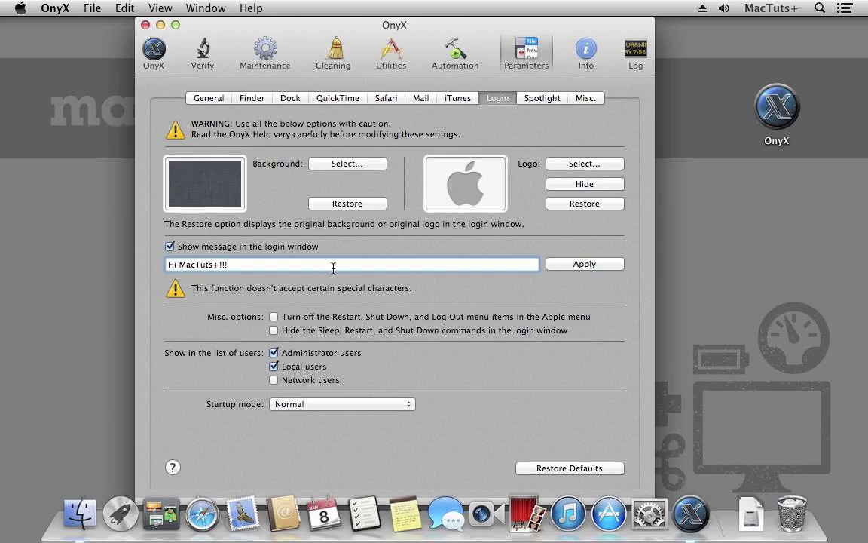
pyautogui.click(788, 10)
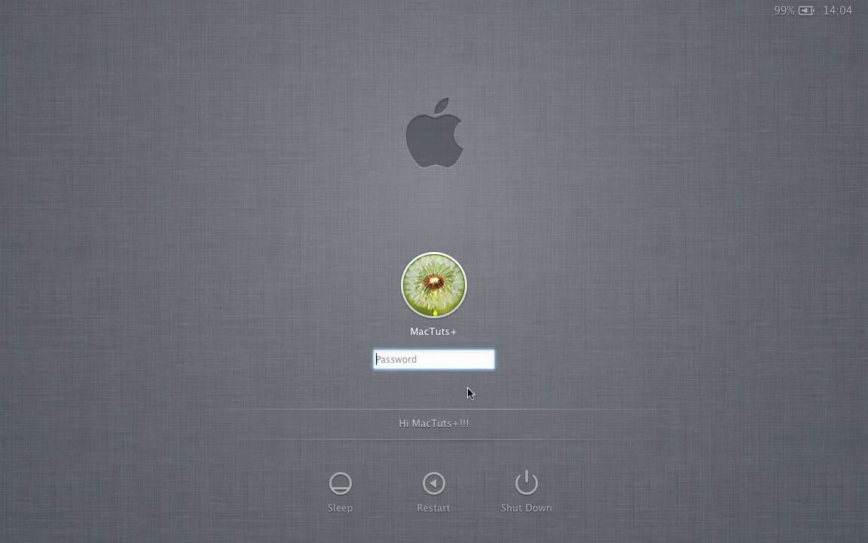
pyautogui.write('•••••')
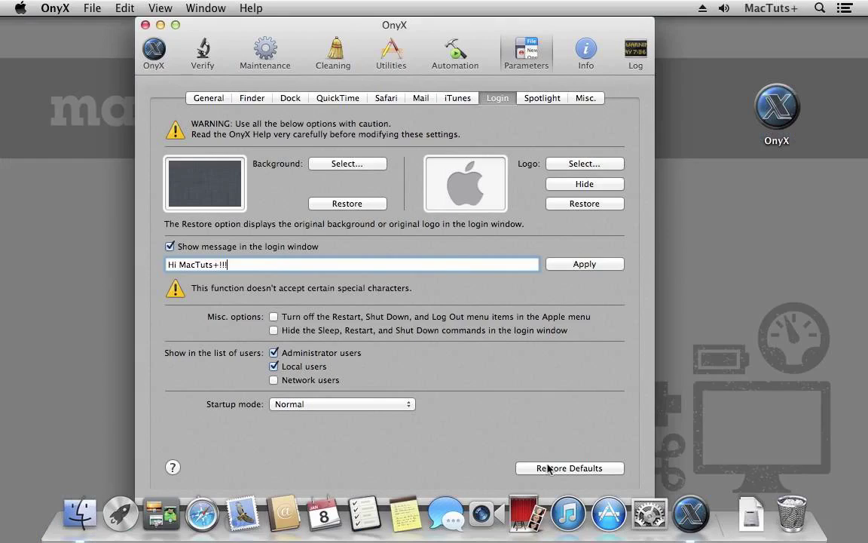
# Set the login window background to Bahamas Aerial.jpg from the Desktop Pictures folder.
pyautogui.click(334, 170)
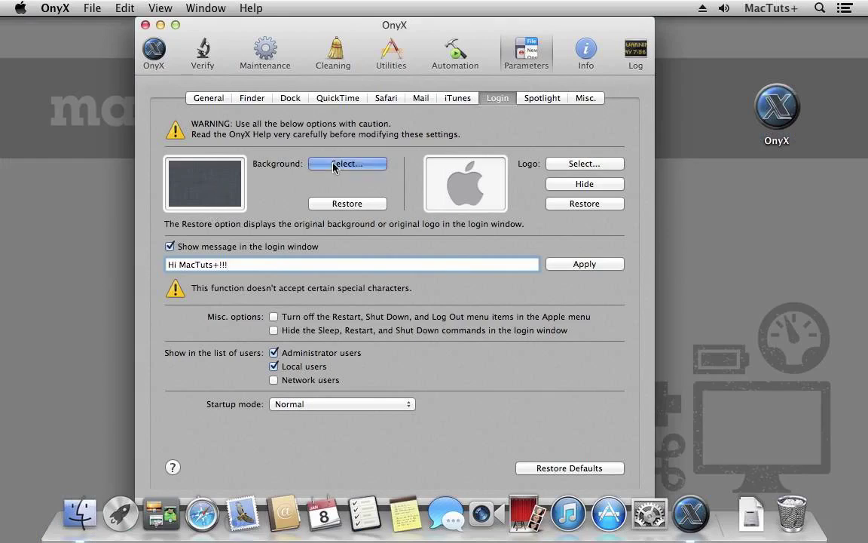
pyautogui.click(650, 122)
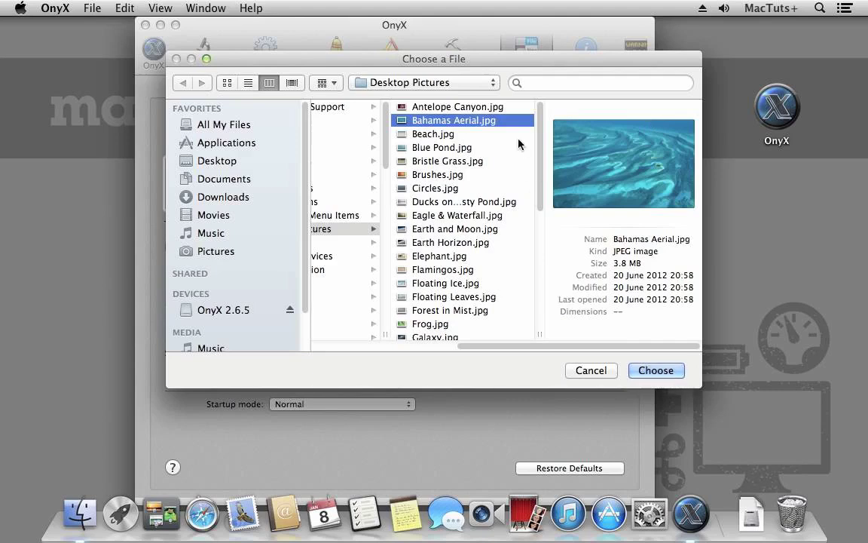
pyautogui.click(656, 370)
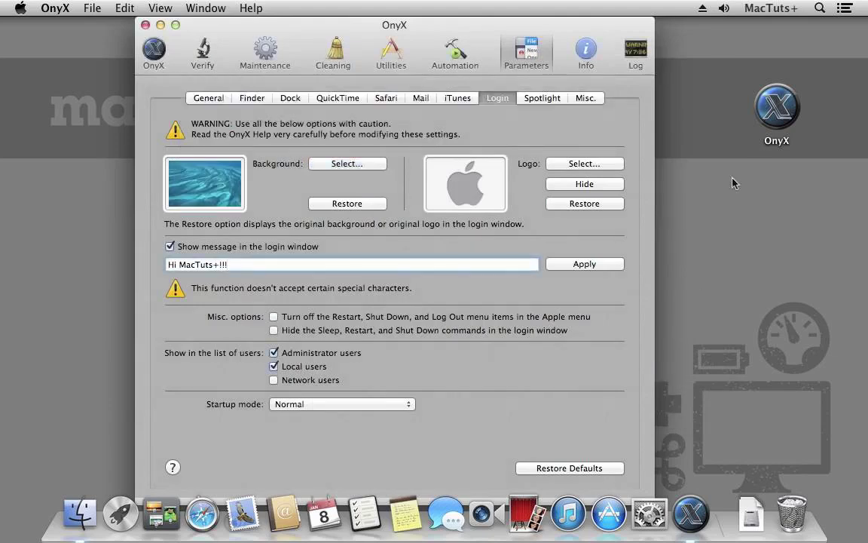
# Switch to the login window to check its background picture, and log back in with the account password.
pyautogui.click(770, 9)
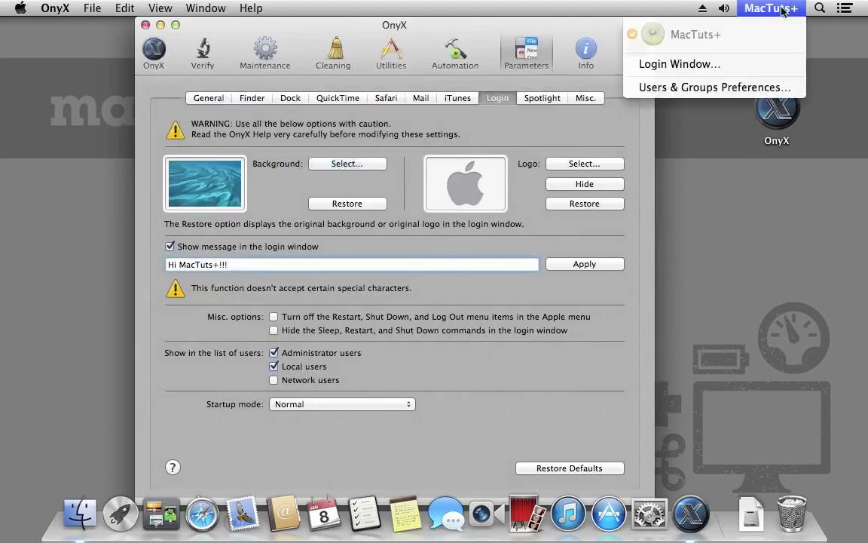
pyautogui.click(779, 68)
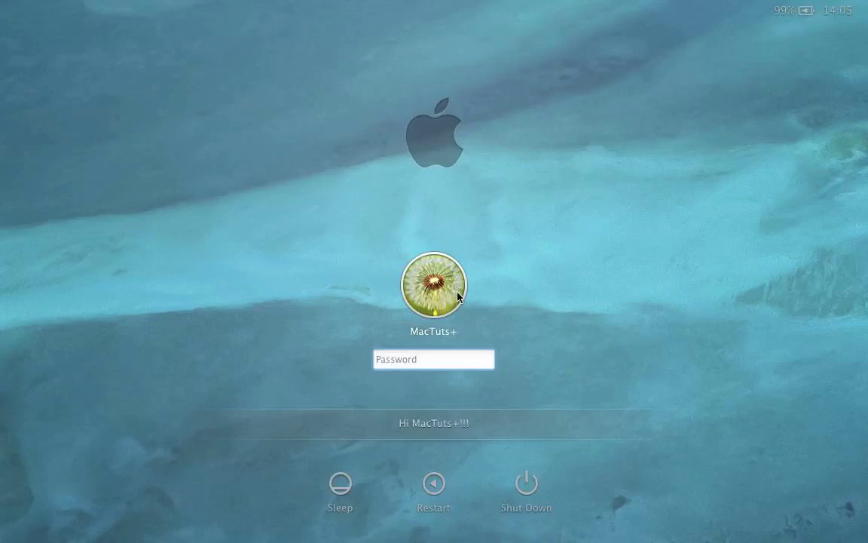
pyautogui.write('*****')
pyautogui.press('Return')
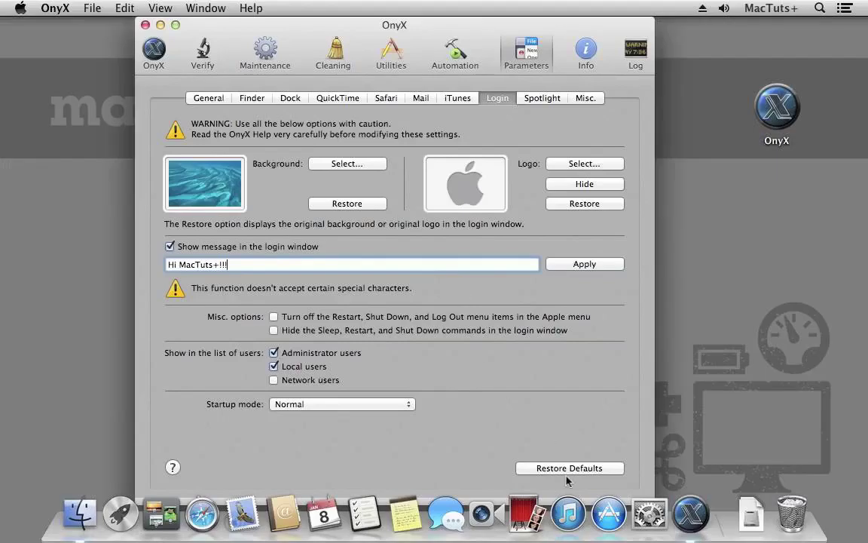
# Restore the Login parameters to their defaults.
pyautogui.click(567, 469)
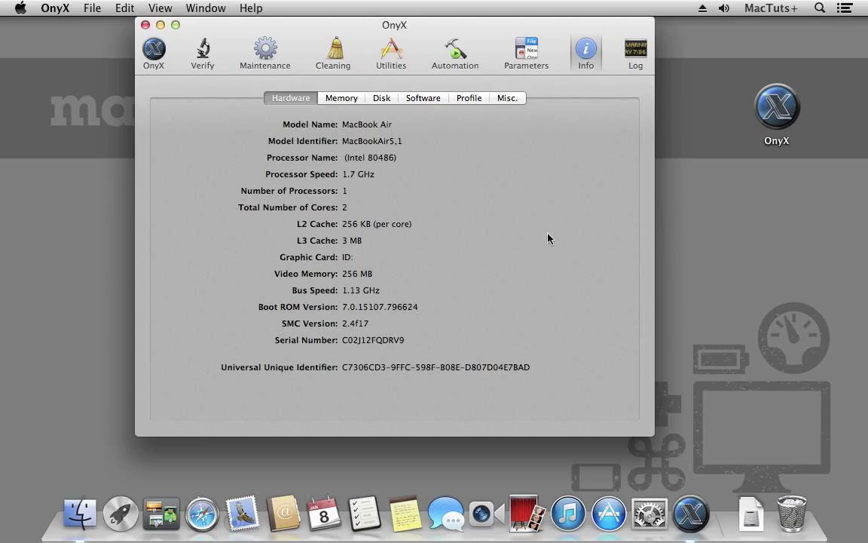
# Review the Mac's memory, disk and software details in OnyX's system information.
pyautogui.click(338, 97)
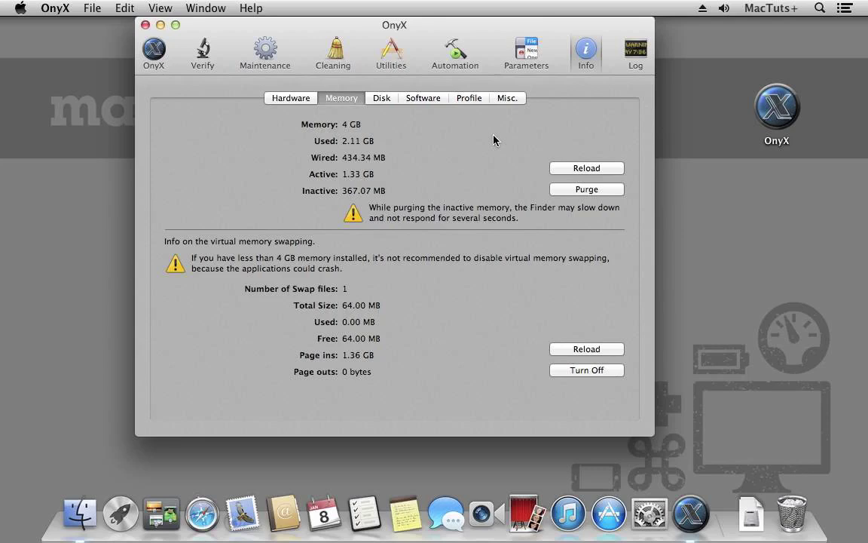
pyautogui.click(397, 101)
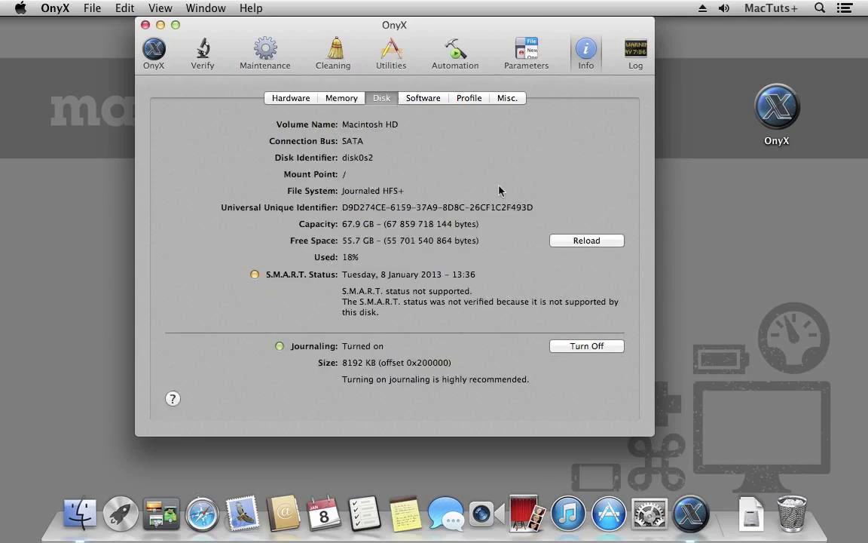
pyautogui.click(422, 98)
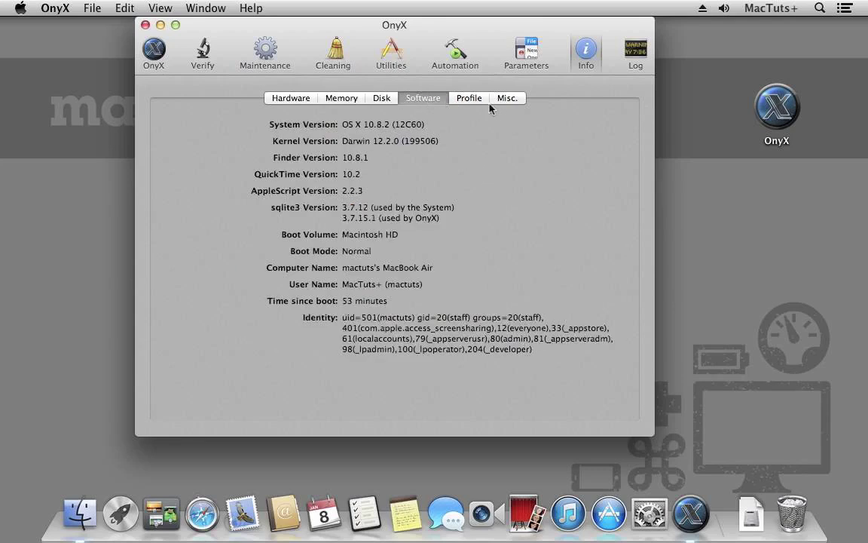